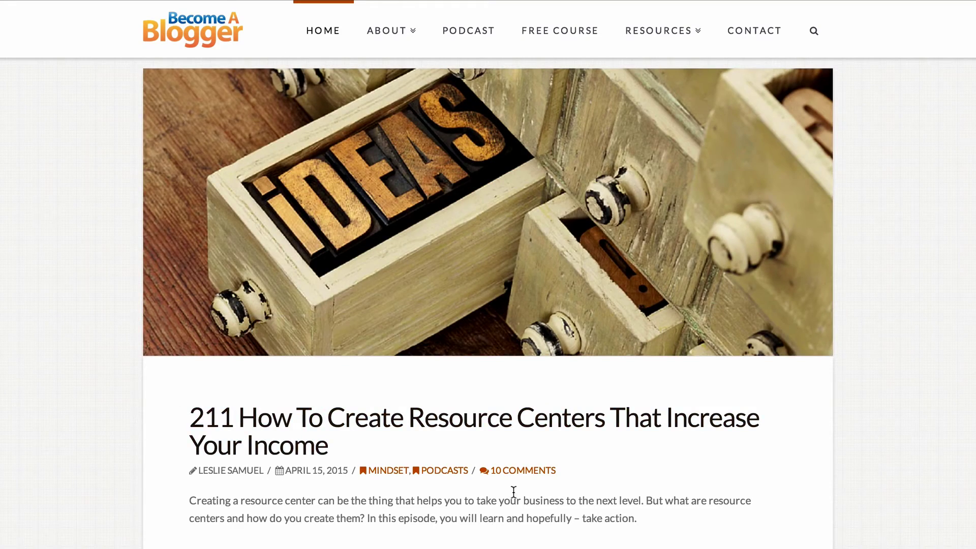
Step: Look over the blog homepage's header, background and post layout as the reference for the email design
scroll(140, 470, down, 10)
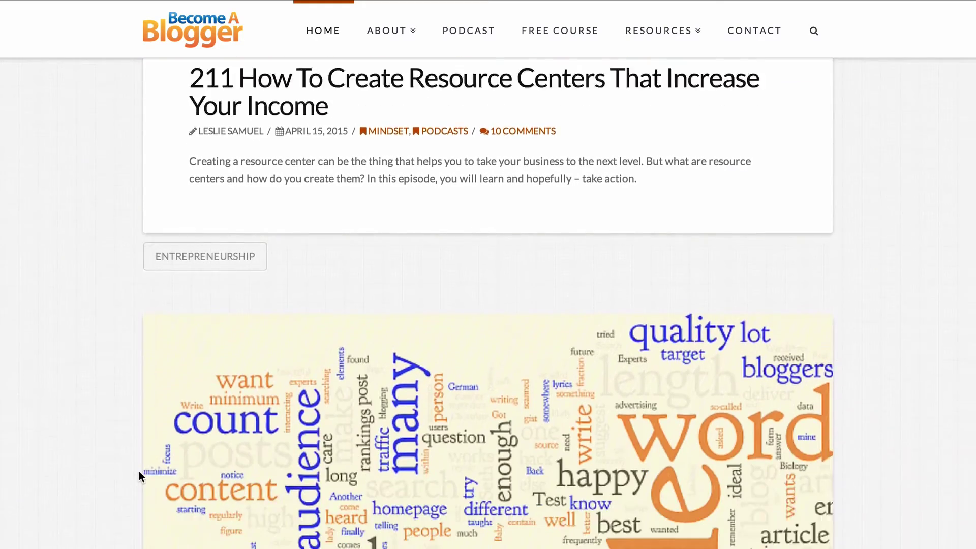
scroll(138, 471, down, 5)
scroll(139, 471, up, 10)
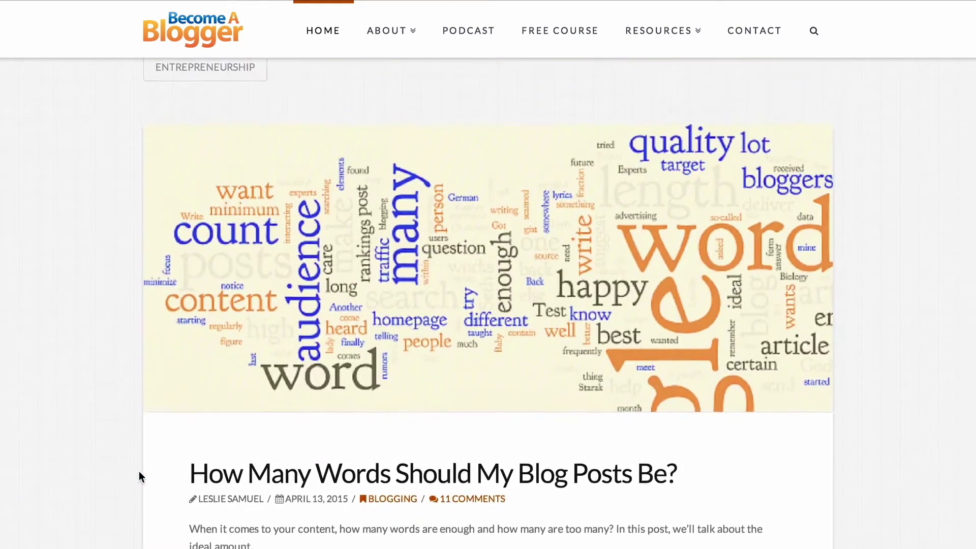
scroll(139, 471, up, 2)
scroll(69, 412, up, 4)
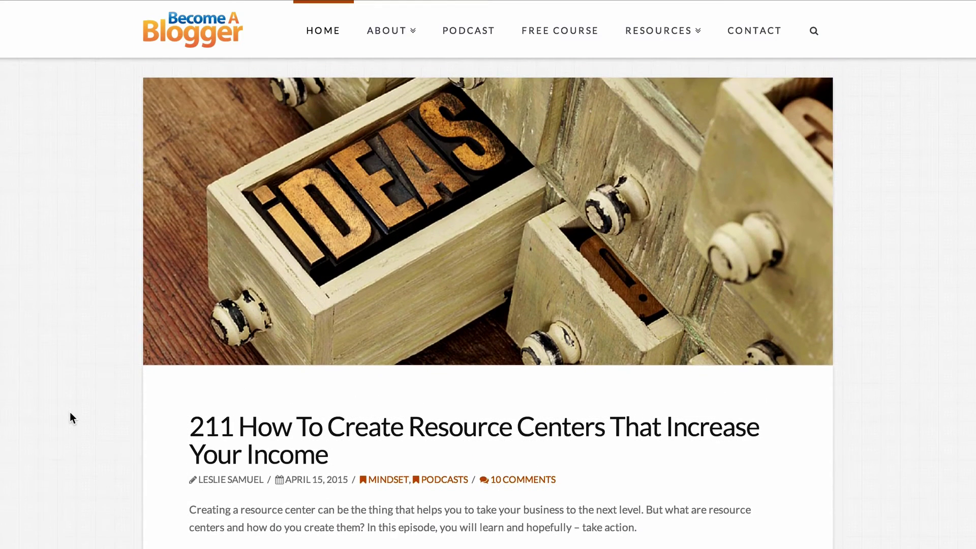
scroll(70, 413, down, 1)
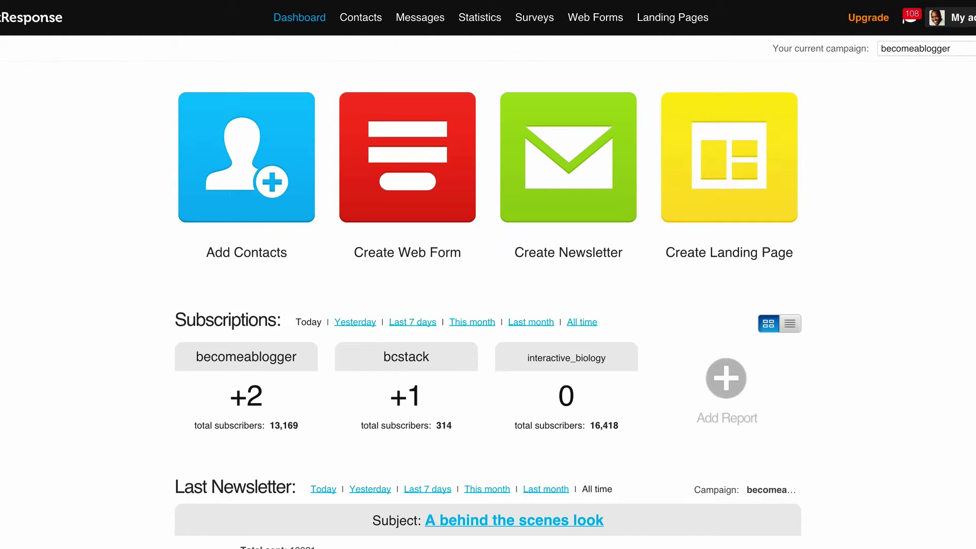
Step: Create a new newsletter with "Become A Blogger Template" as both the message name and the subject
mouse_move(416, 22)
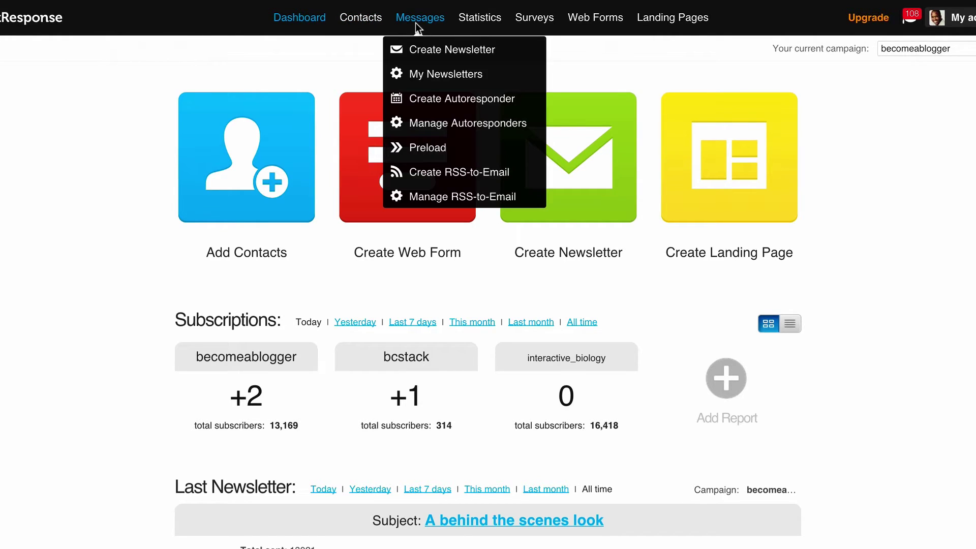
click(421, 52)
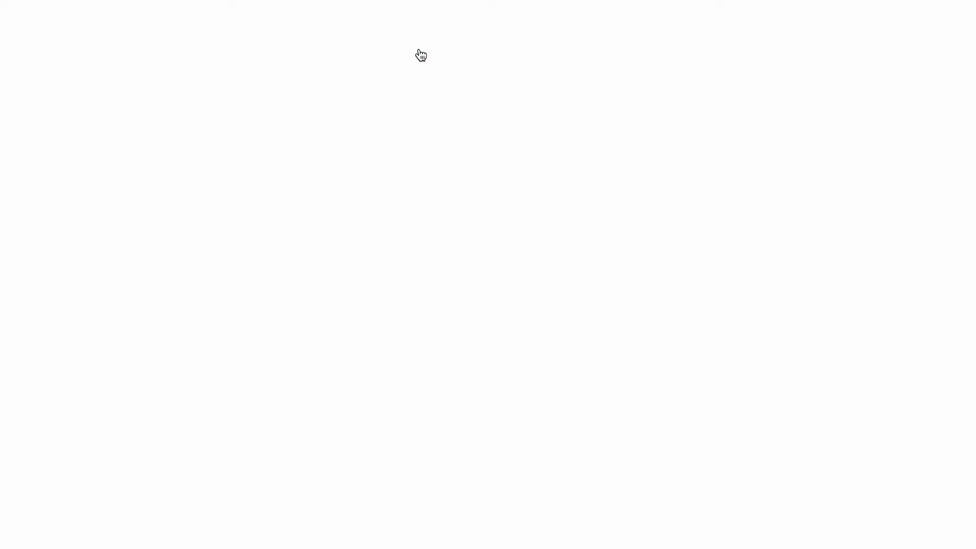
click(379, 98)
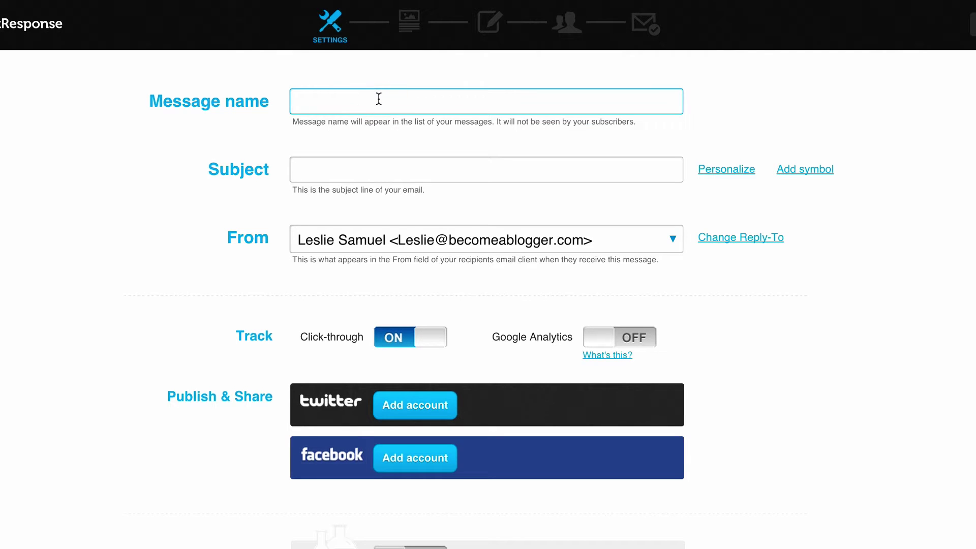
text(Become A Blogger Template)
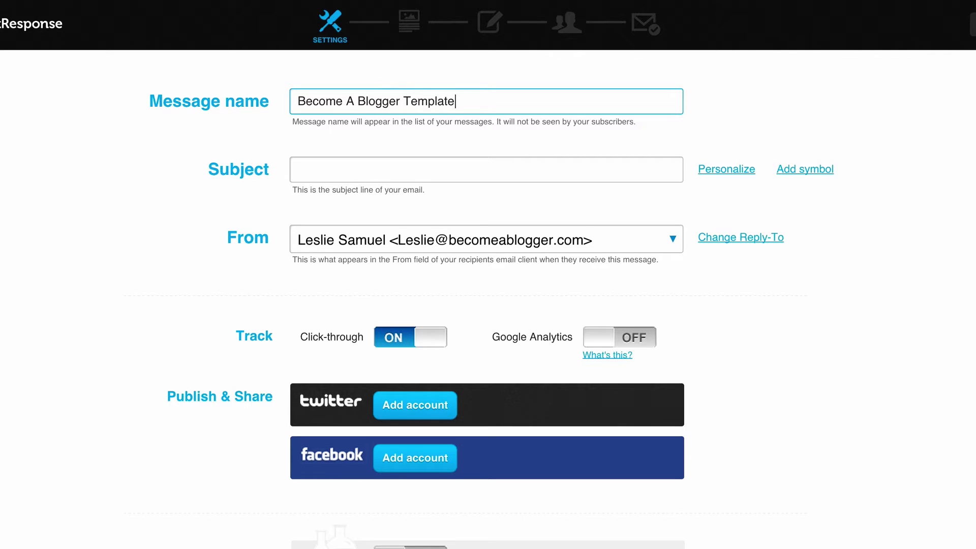
key(ctrl+a)
key(ctrl+c)
click(358, 177)
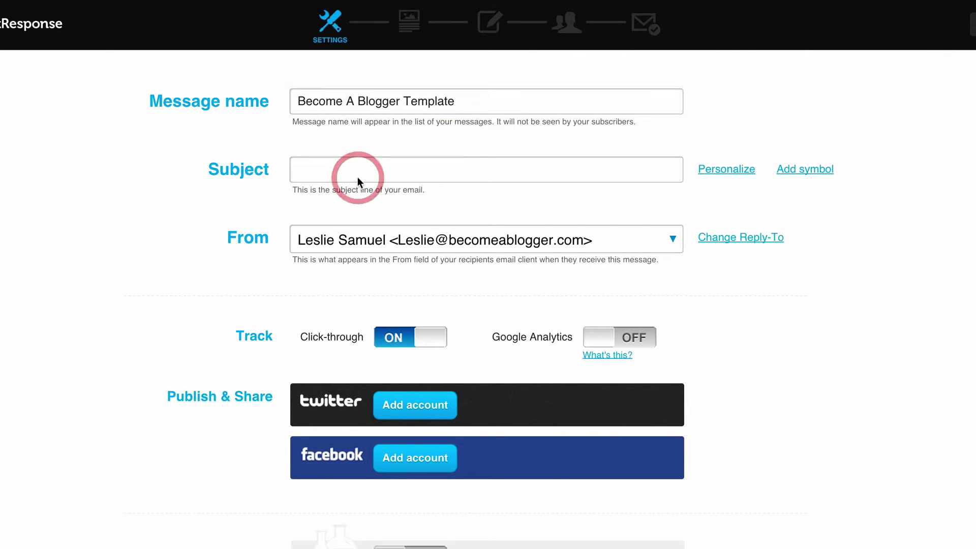
key(ctrl+v)
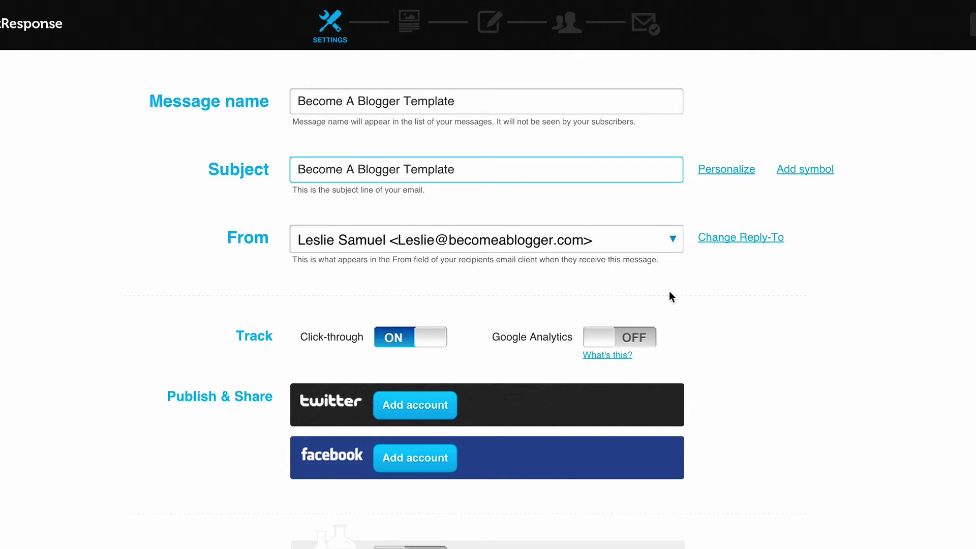
Step: Turn on Google Analytics tracking, save the message settings and continue to template selection
click(731, 326)
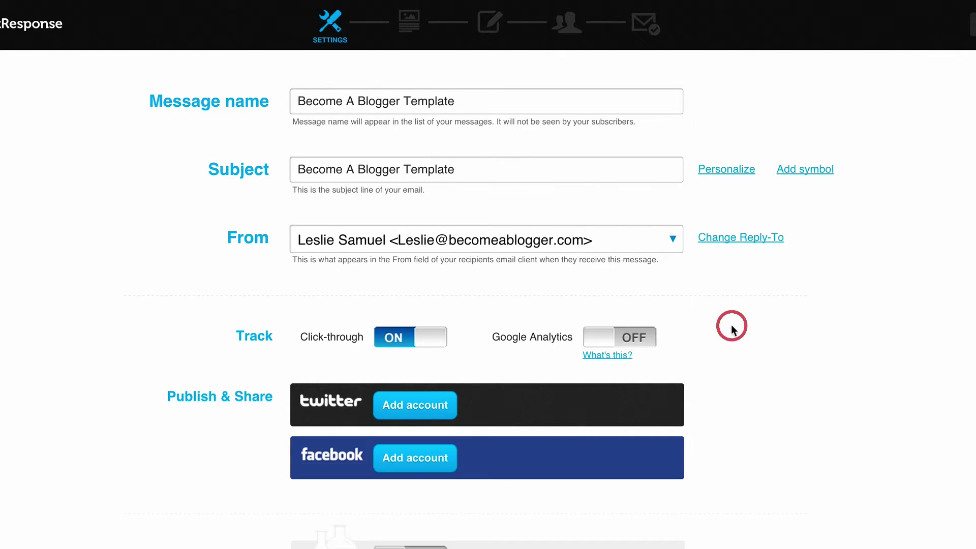
click(646, 339)
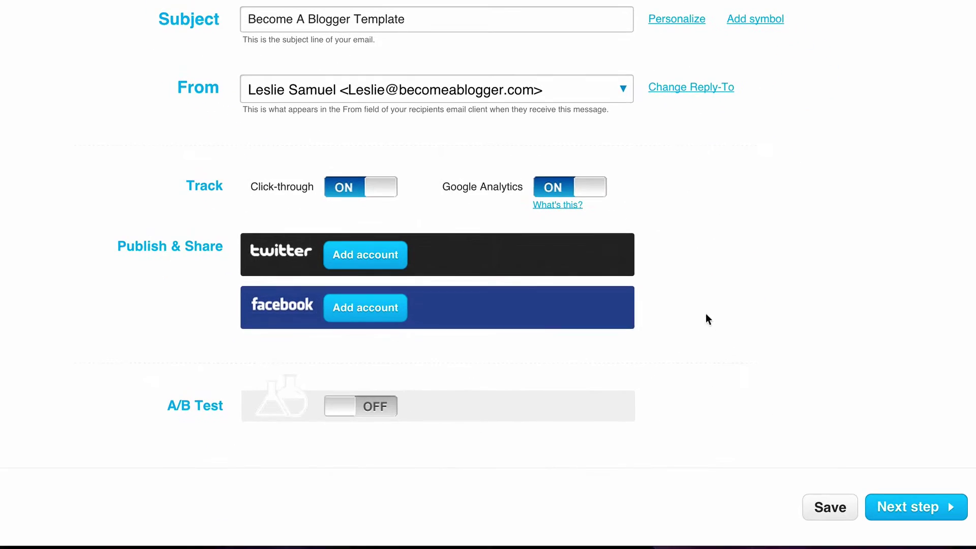
click(832, 509)
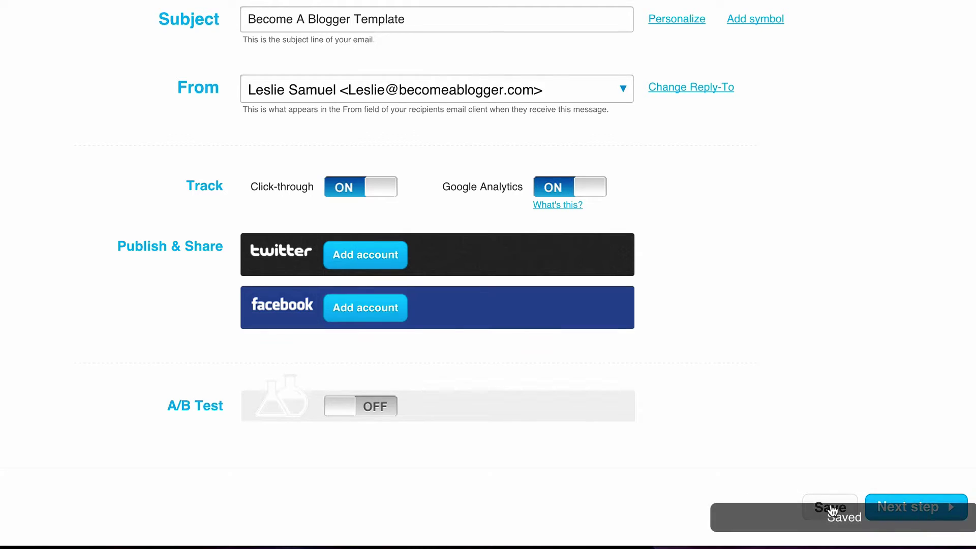
click(906, 493)
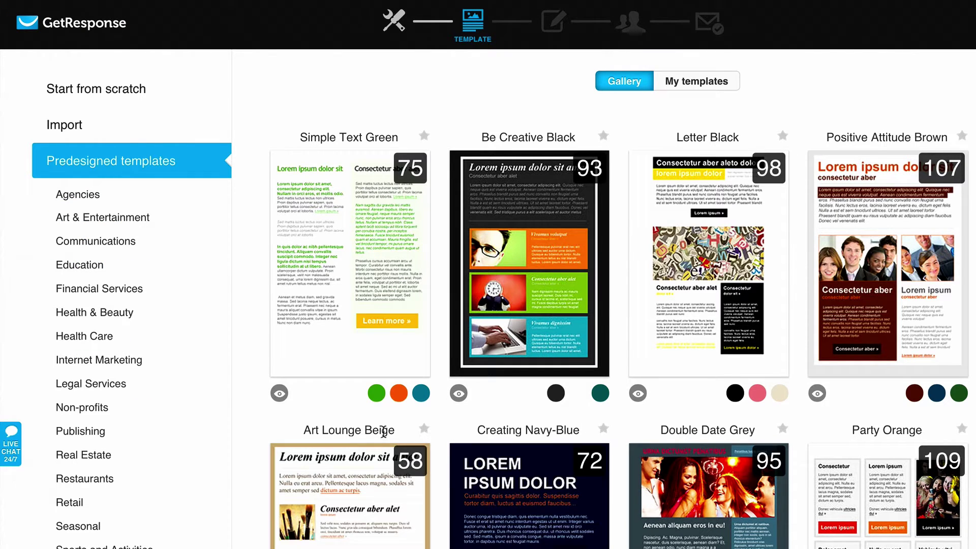
Step: Start the newsletter design from scratch using the Blank template
click(124, 90)
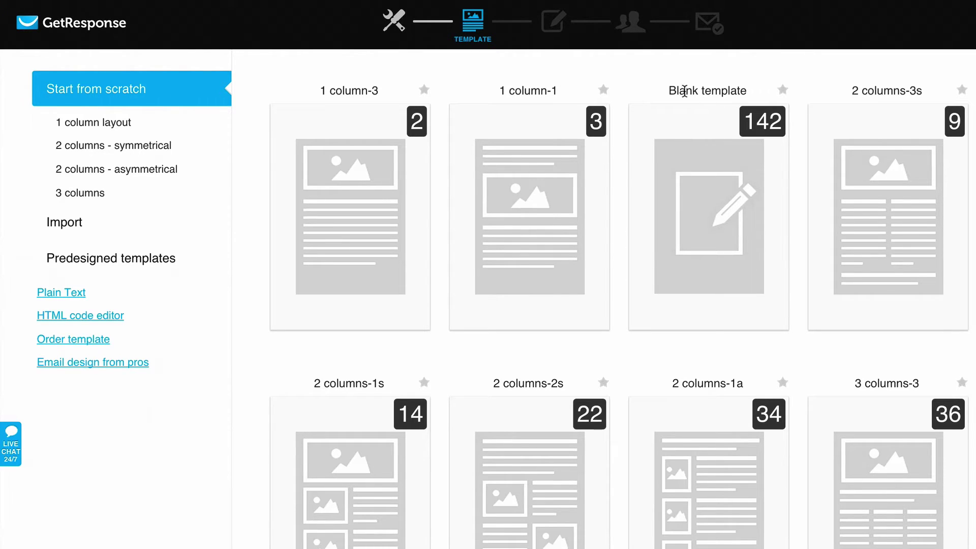
mouse_move(689, 111)
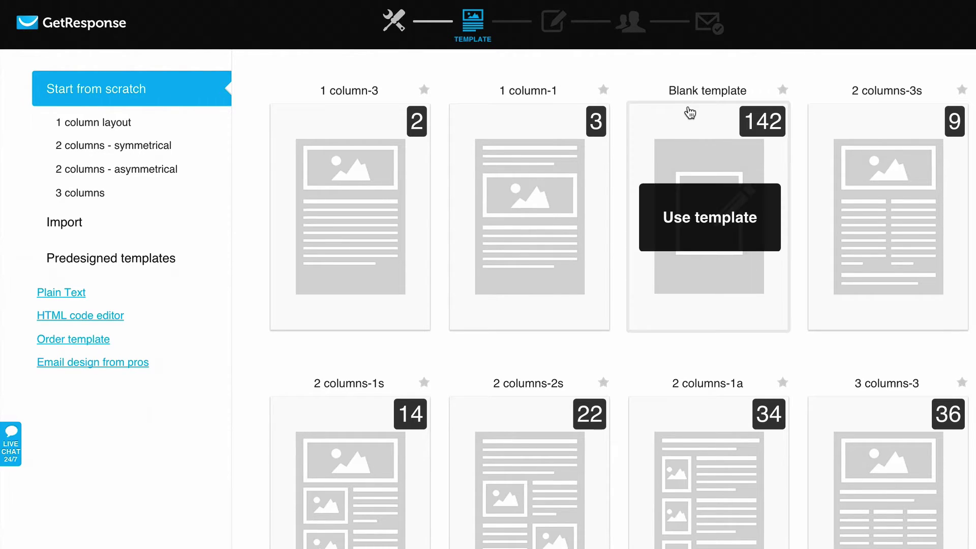
click(714, 221)
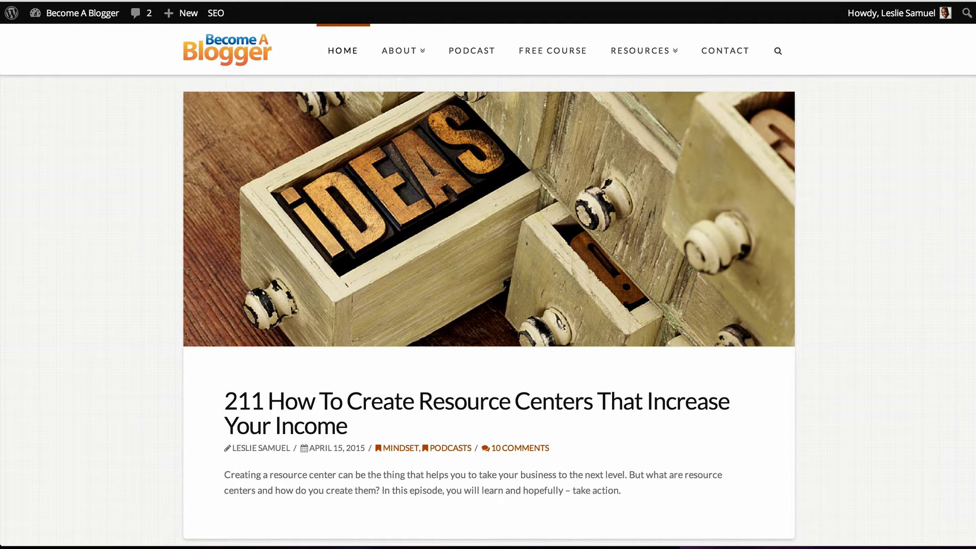
click(80, 227)
mouse_move(182, 13)
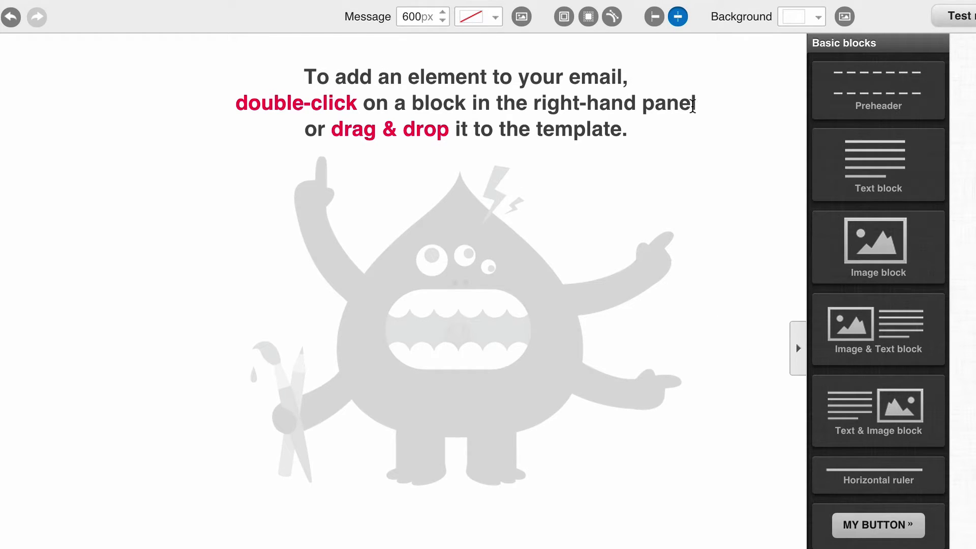
Step: Try grey 808080 as the email's outer background colour, and replace it with no colour
click(820, 18)
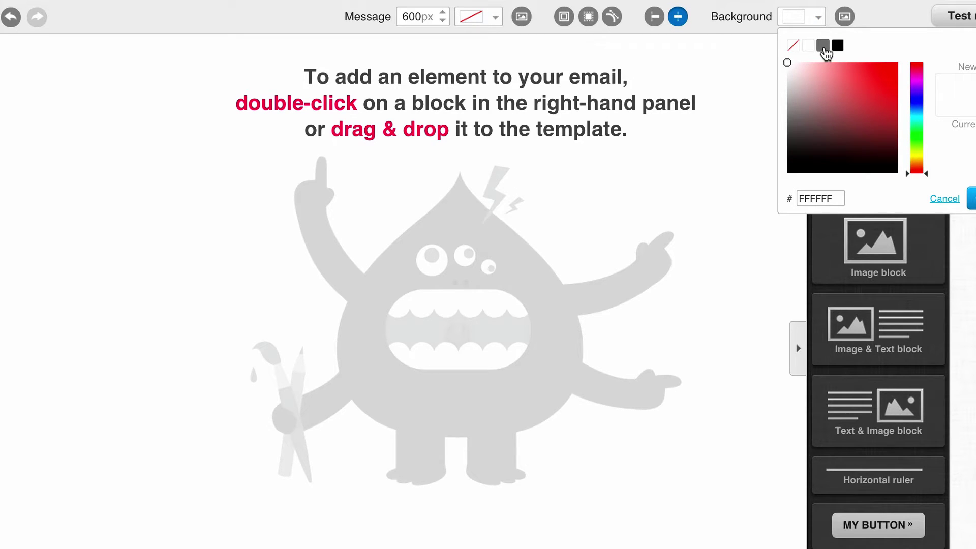
click(823, 46)
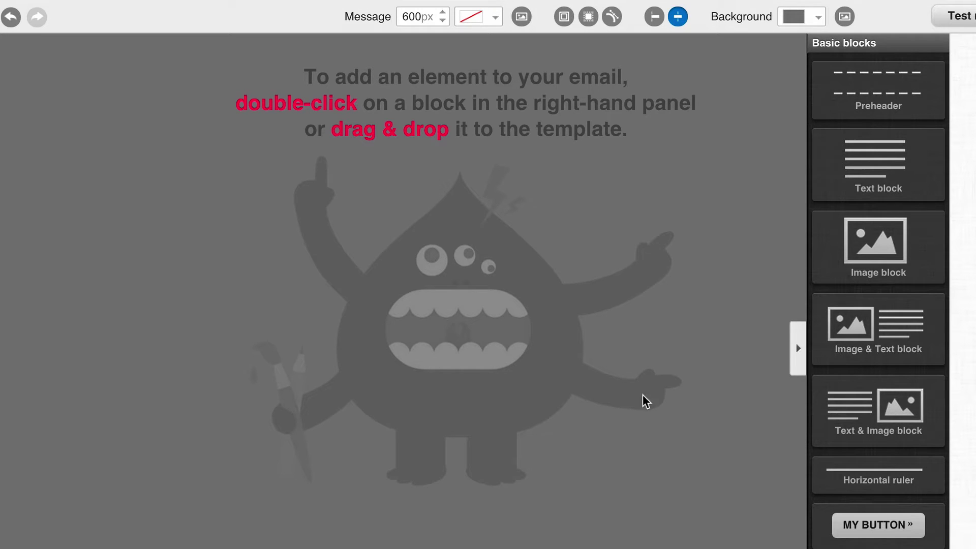
click(818, 17)
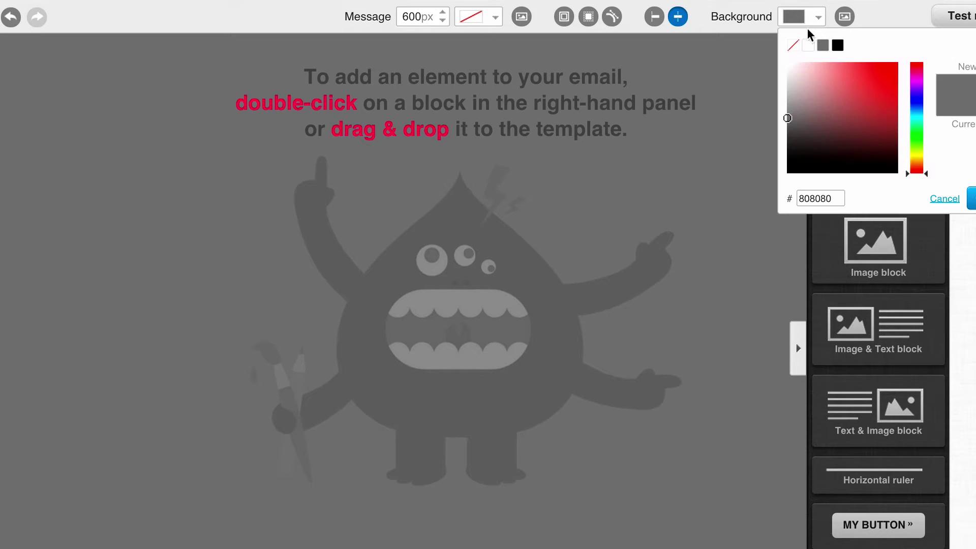
click(793, 45)
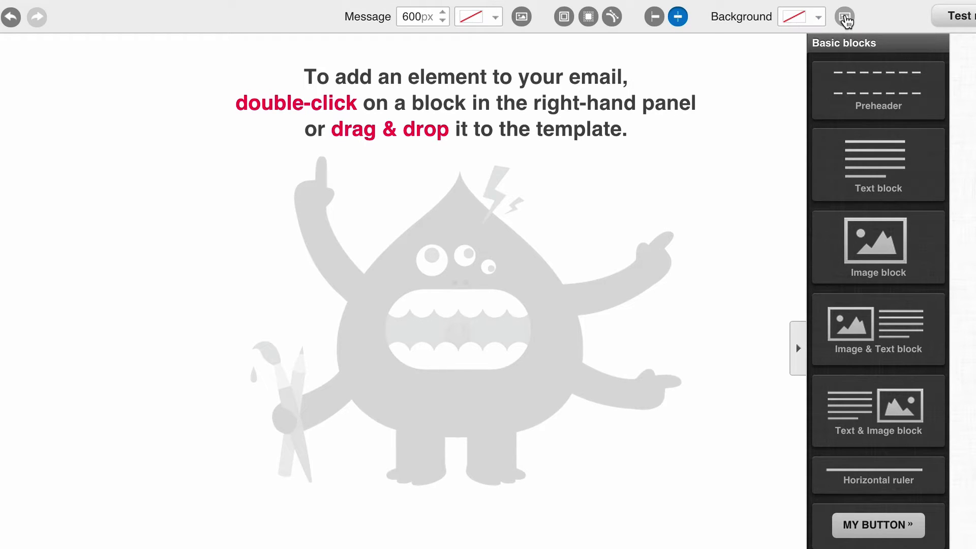
Step: Upload BG.png from the Desktop to the personal image library and apply it as the email's outer background image
click(845, 18)
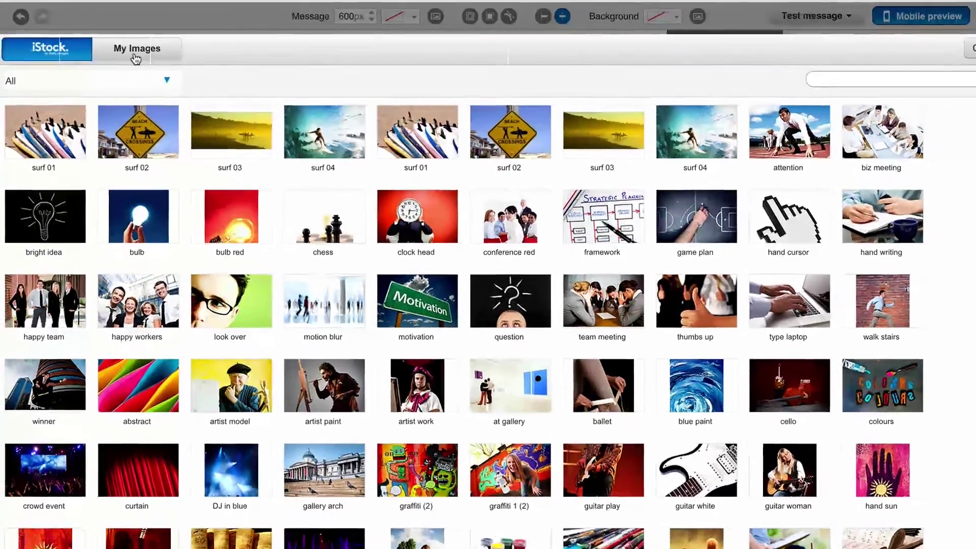
click(144, 60)
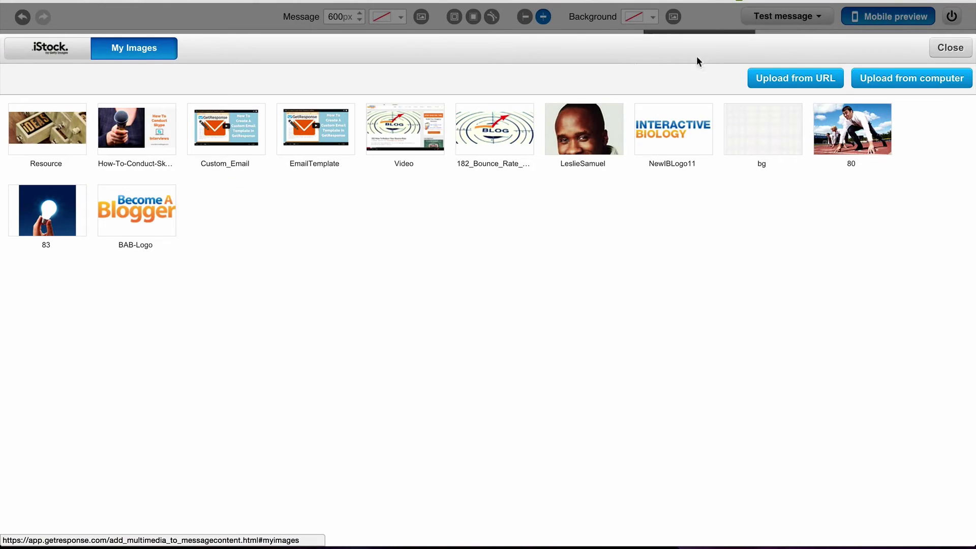
click(893, 83)
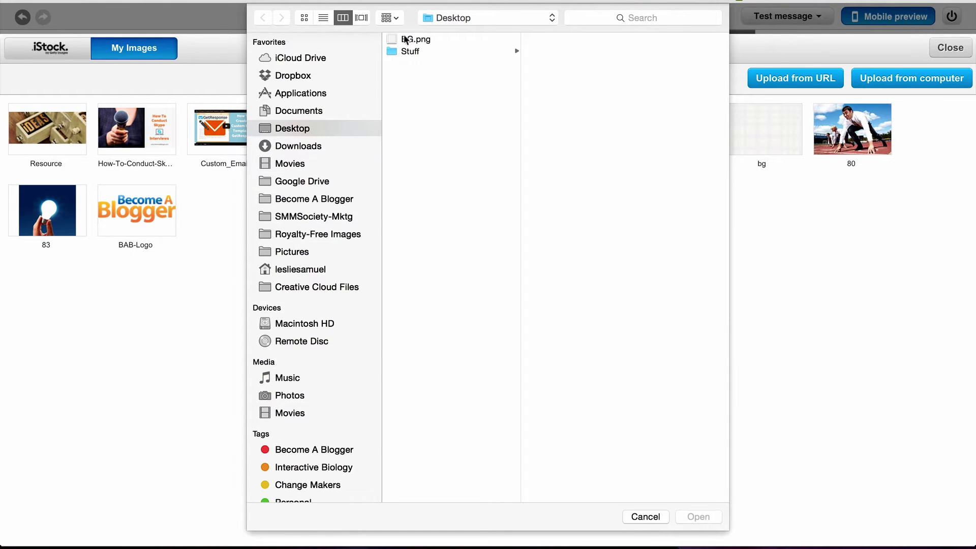
click(411, 40)
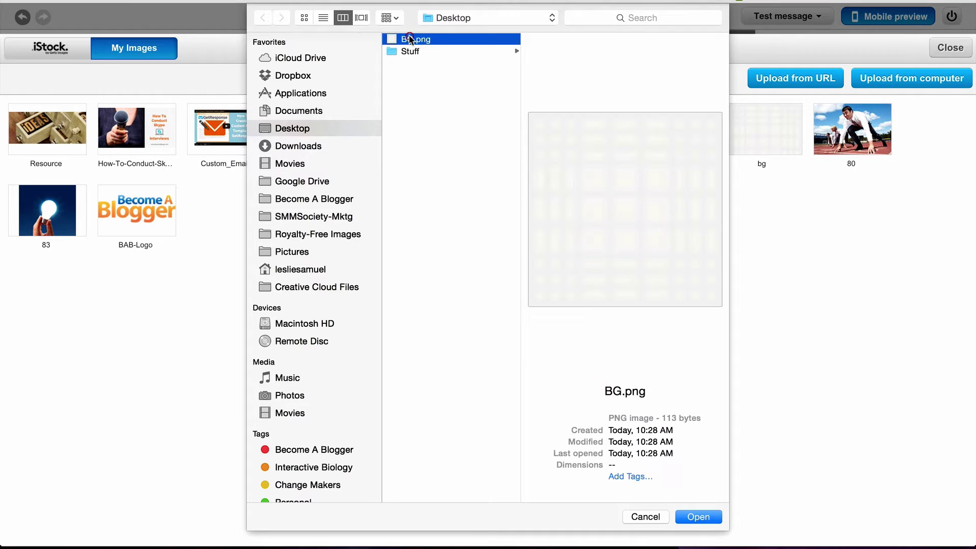
click(689, 515)
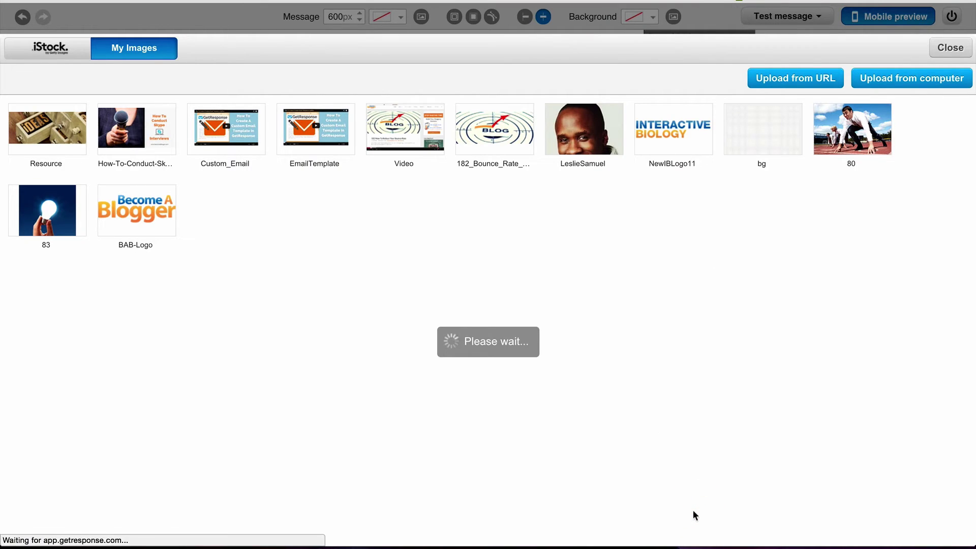
mouse_move(40, 133)
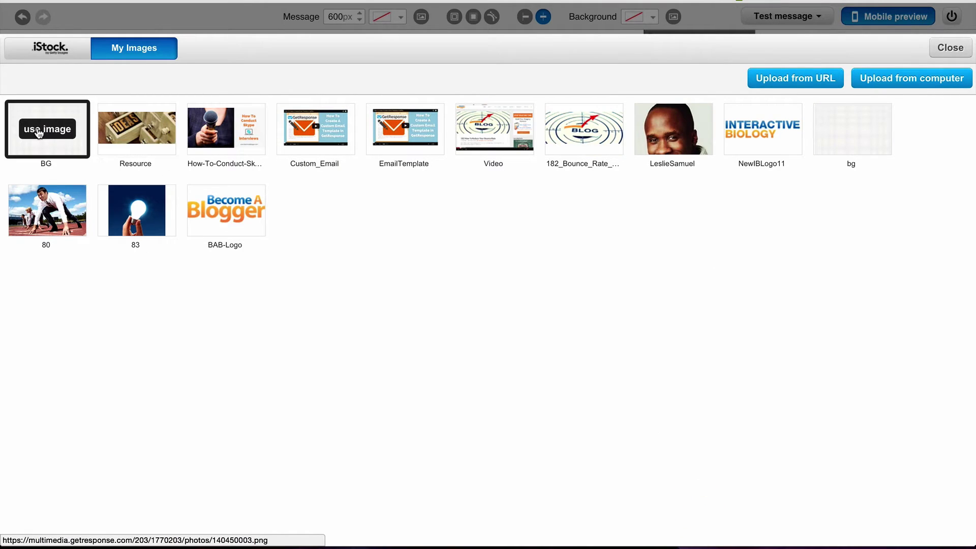
mouse_move(855, 138)
click(49, 130)
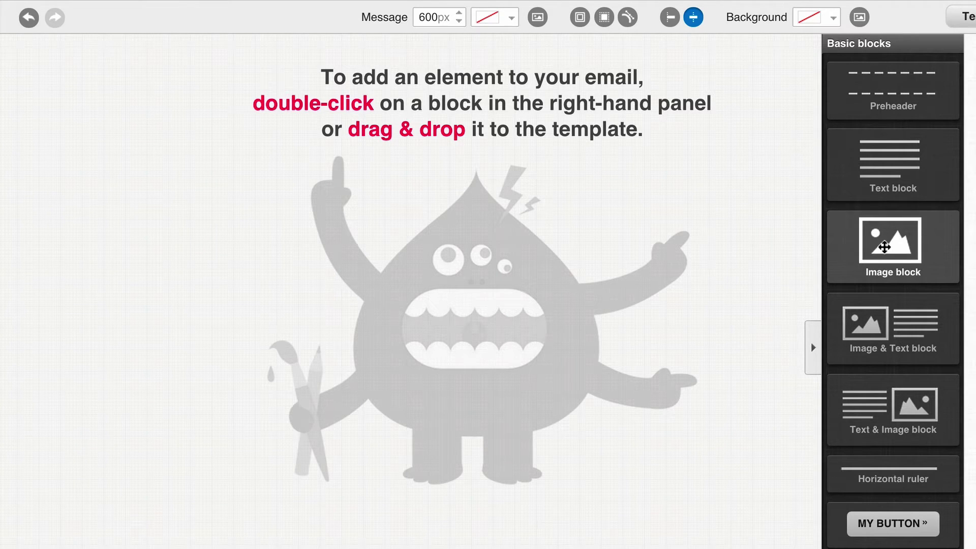
Step: Add an image block at the top of the email and fill it with the BAB-Logo image
drag(885, 248, 385, 97)
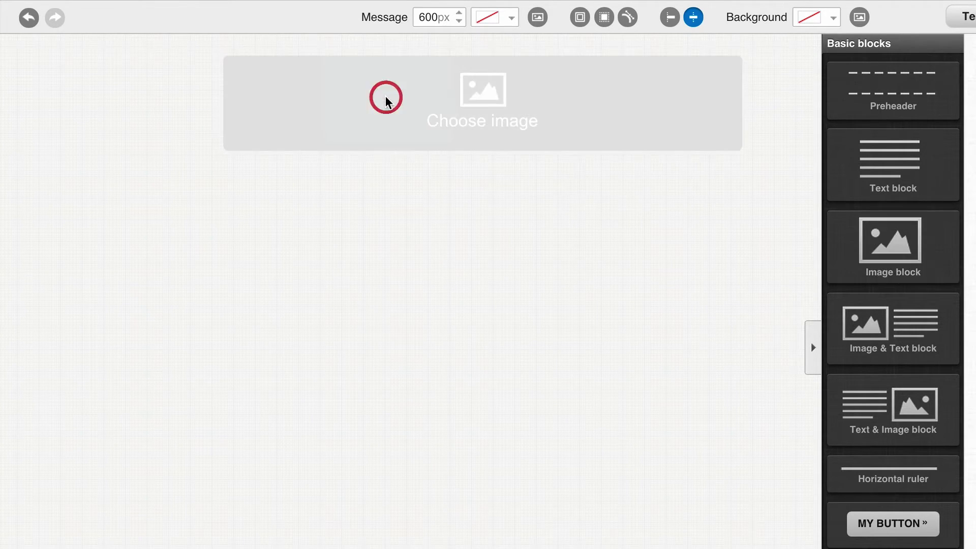
click(489, 96)
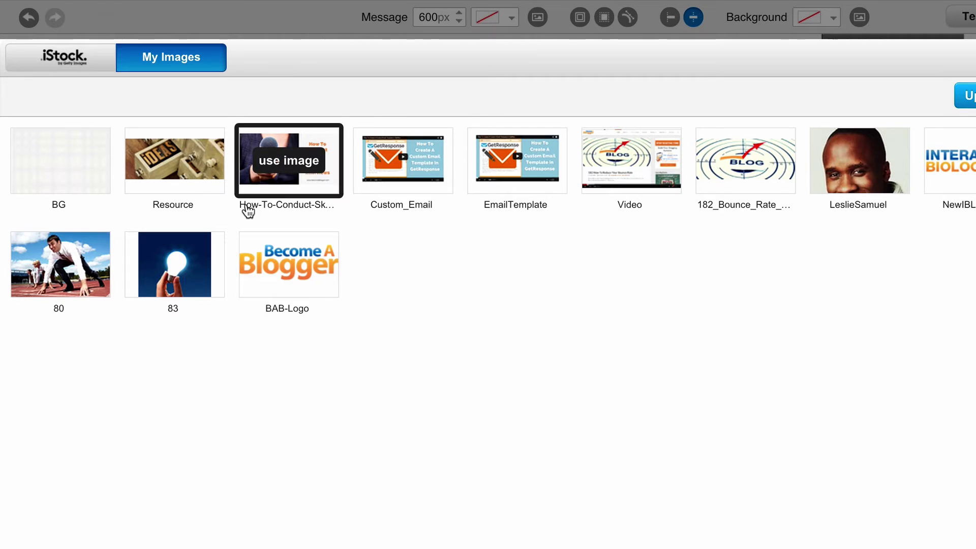
mouse_move(286, 270)
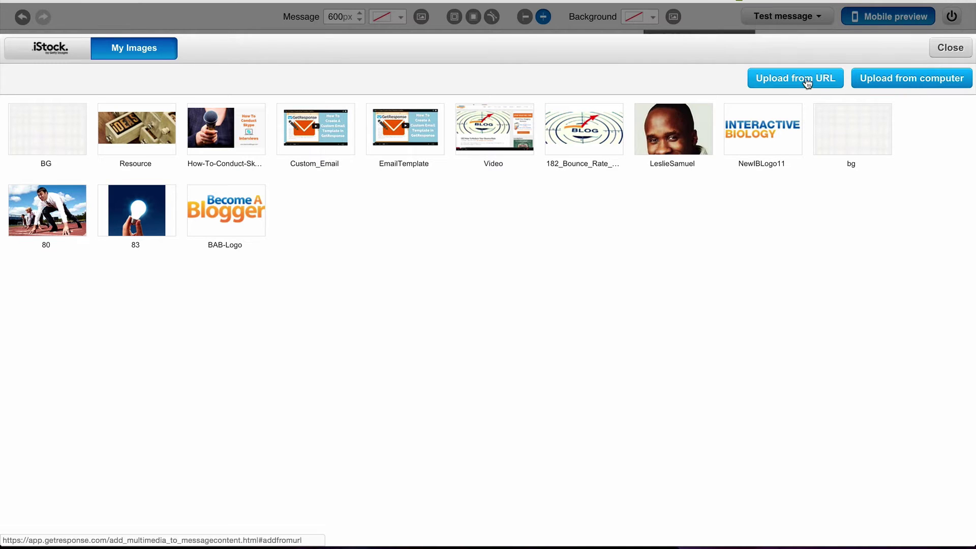
mouse_move(244, 218)
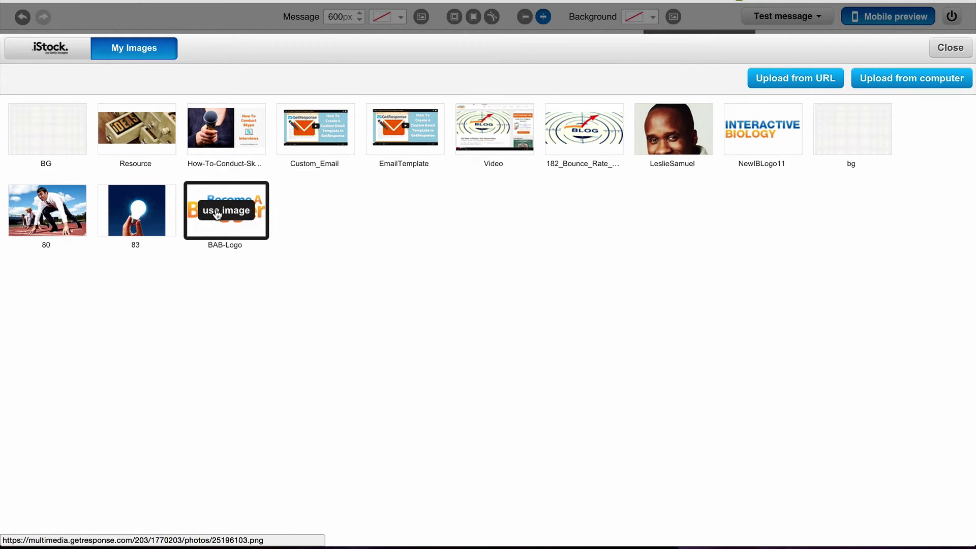
click(218, 211)
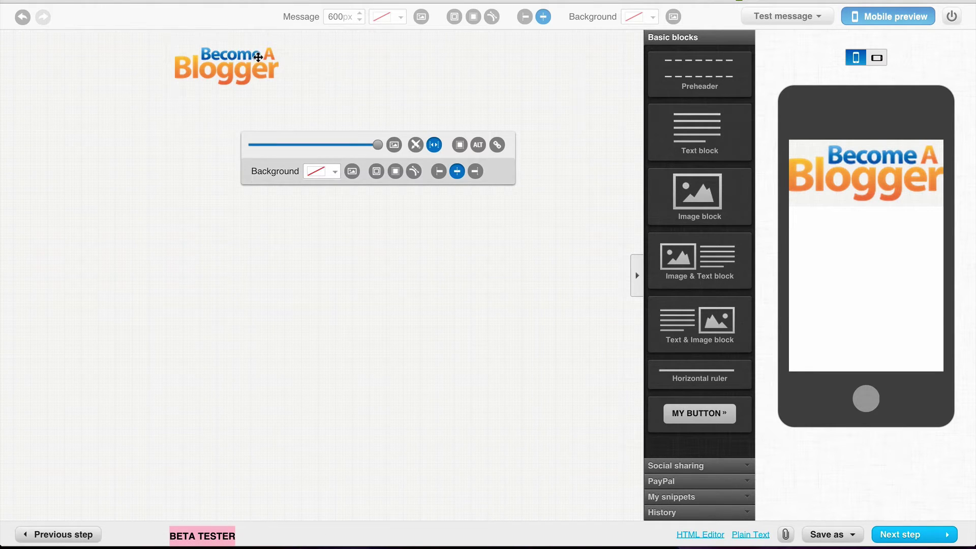
click(163, 294)
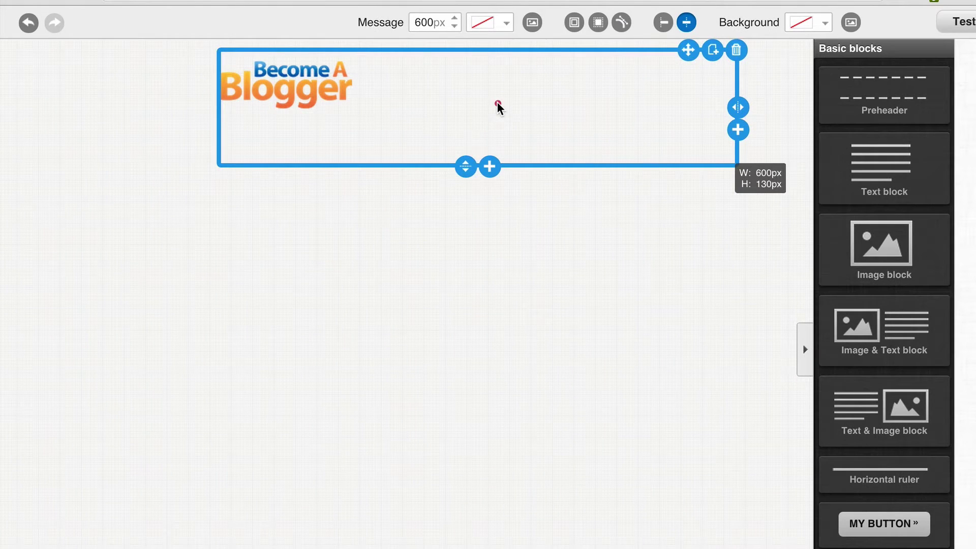
Step: Set the background colour of the logo image block to white
click(498, 104)
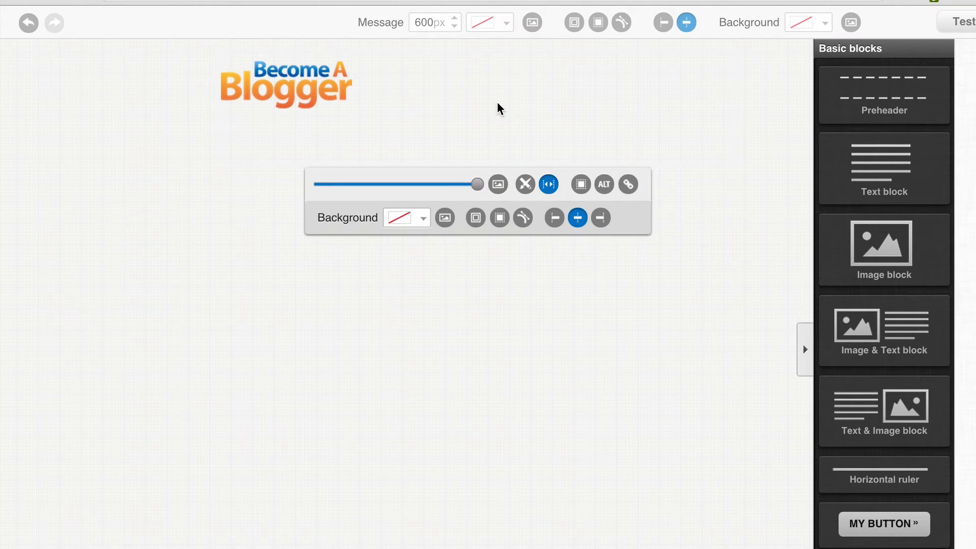
click(425, 227)
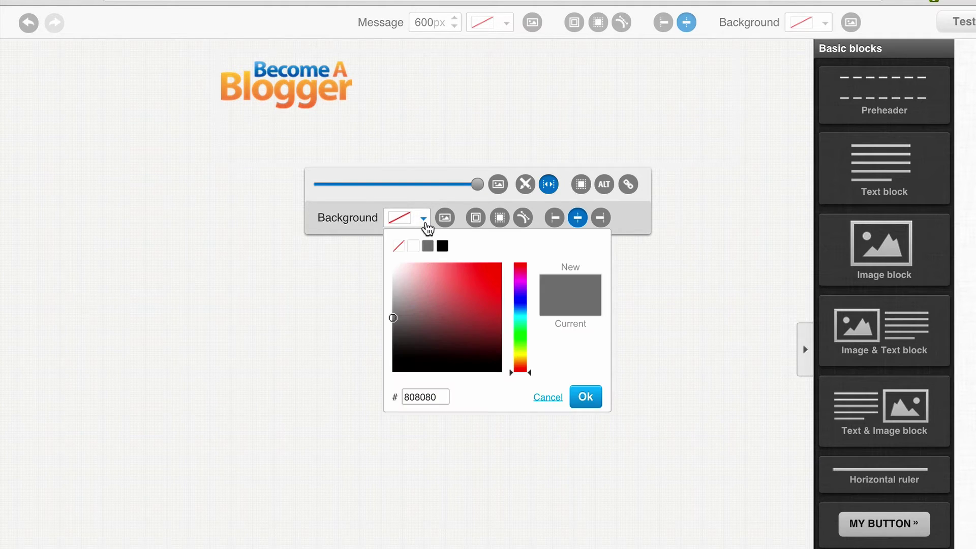
click(413, 246)
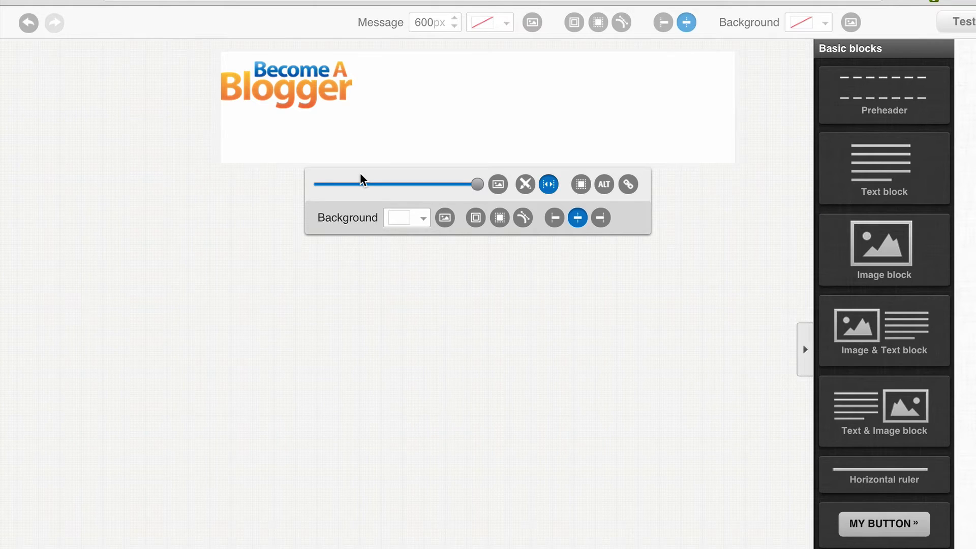
Step: Set the logo block's left padding to 12 px
click(477, 220)
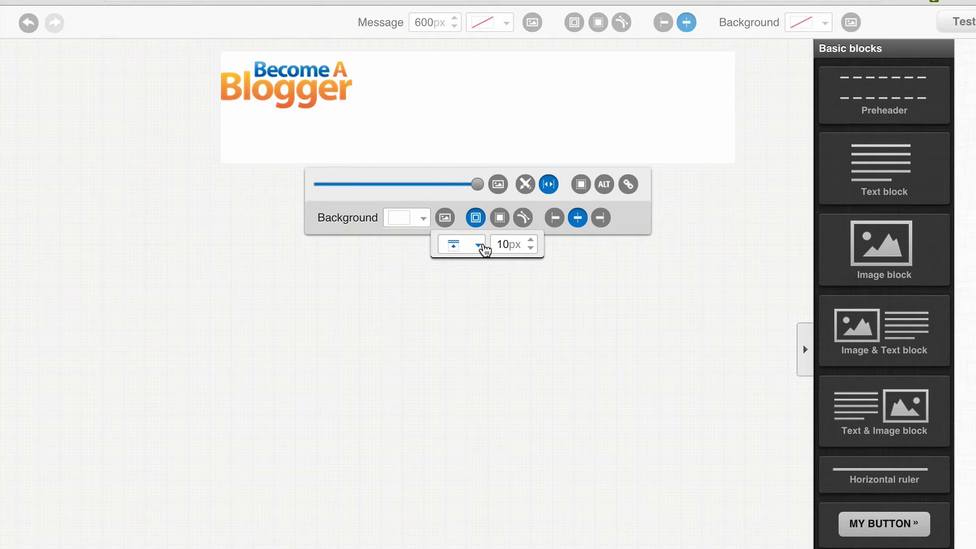
click(478, 246)
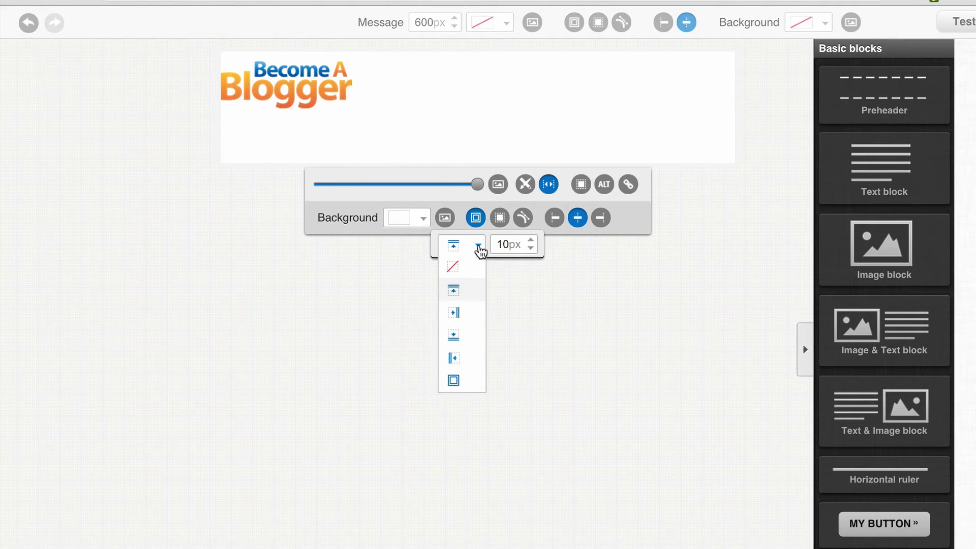
click(458, 291)
click(466, 360)
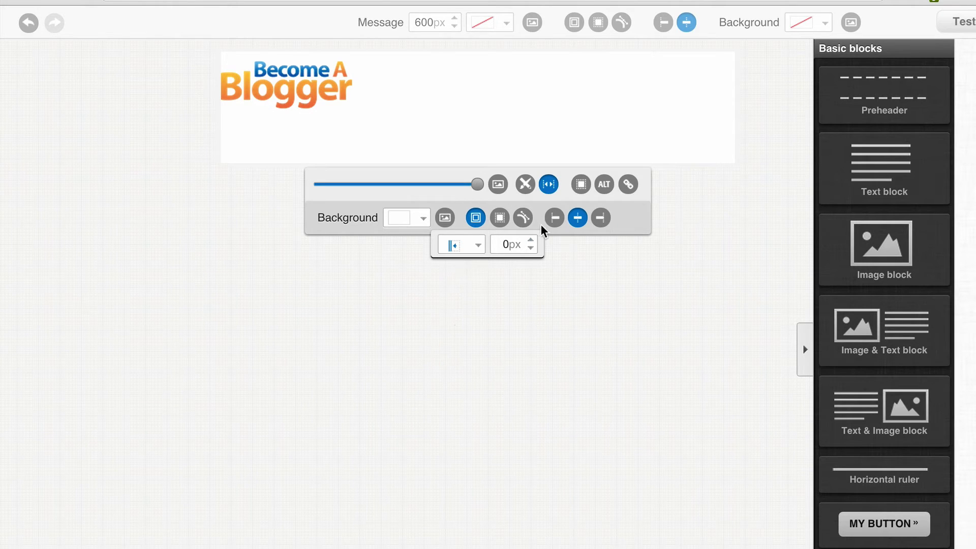
click(530, 248)
click(530, 248)
click(530, 240)
click(531, 240)
click(531, 240)
click(532, 240)
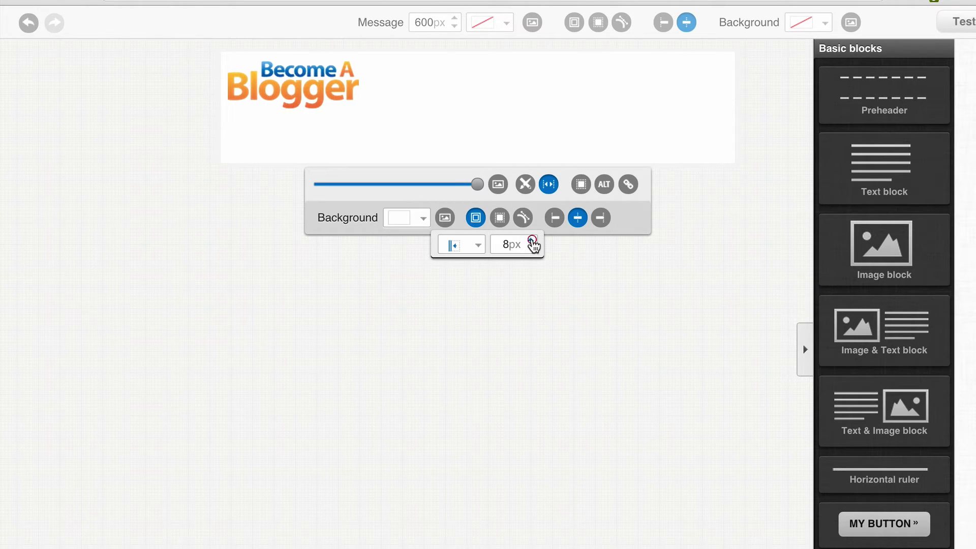
click(531, 240)
click(532, 240)
click(532, 240)
click(531, 240)
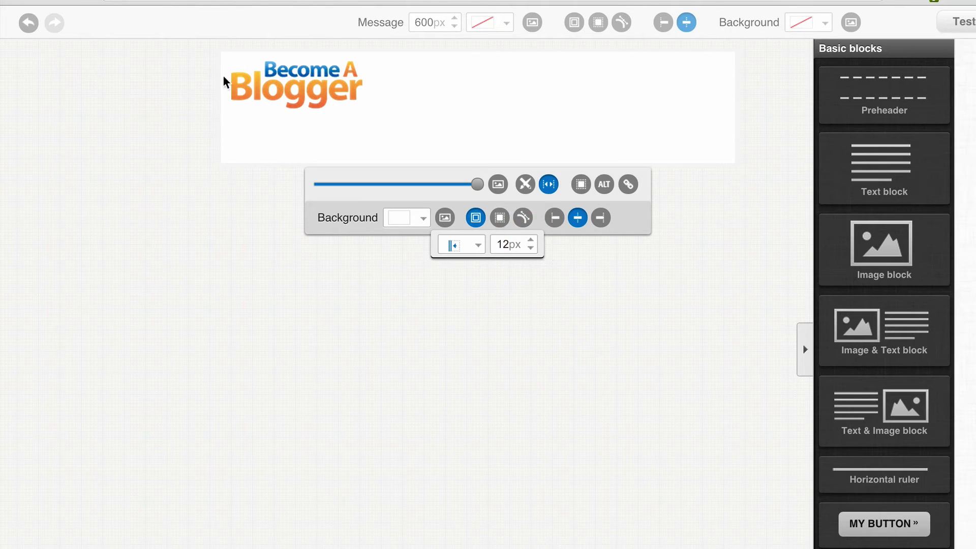
click(300, 294)
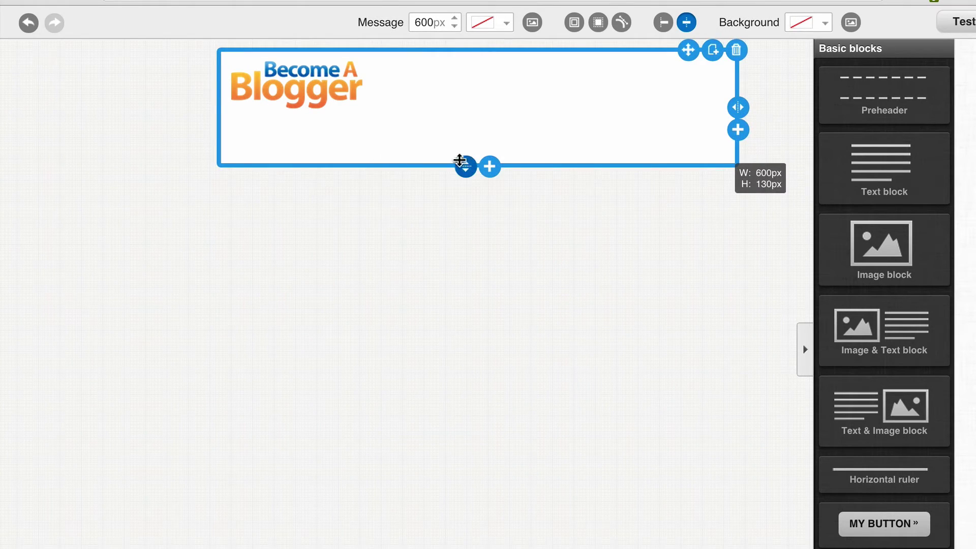
Step: Shrink the logo block's height to about 70 px
drag(464, 166, 467, 113)
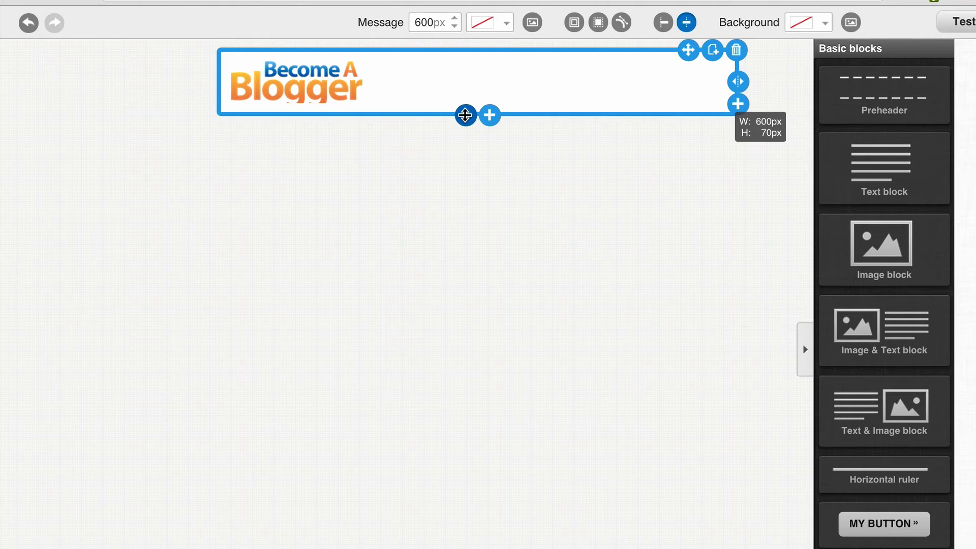
click(465, 115)
Step: Reduce the logo block's bottom padding until the whole logo fits, and set the block's height to 76 px
click(335, 81)
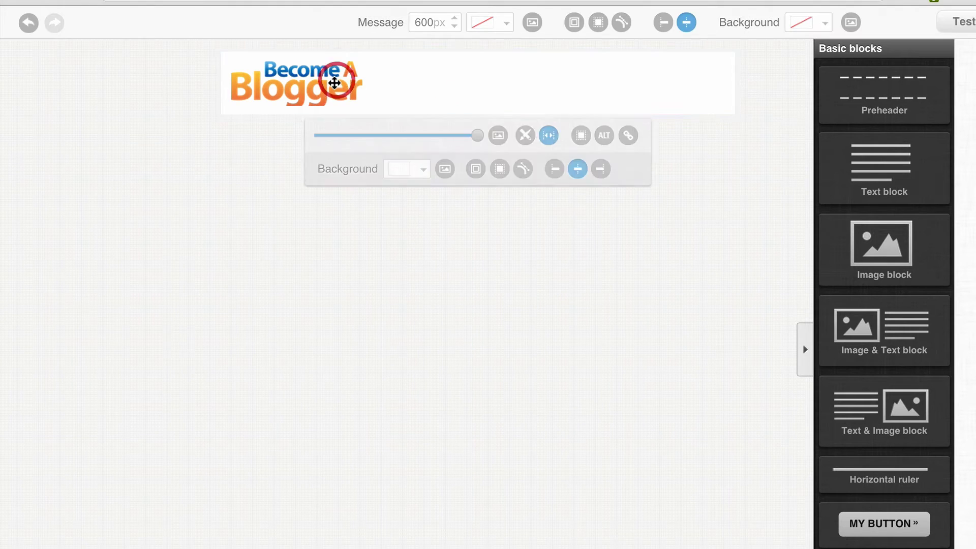
click(477, 173)
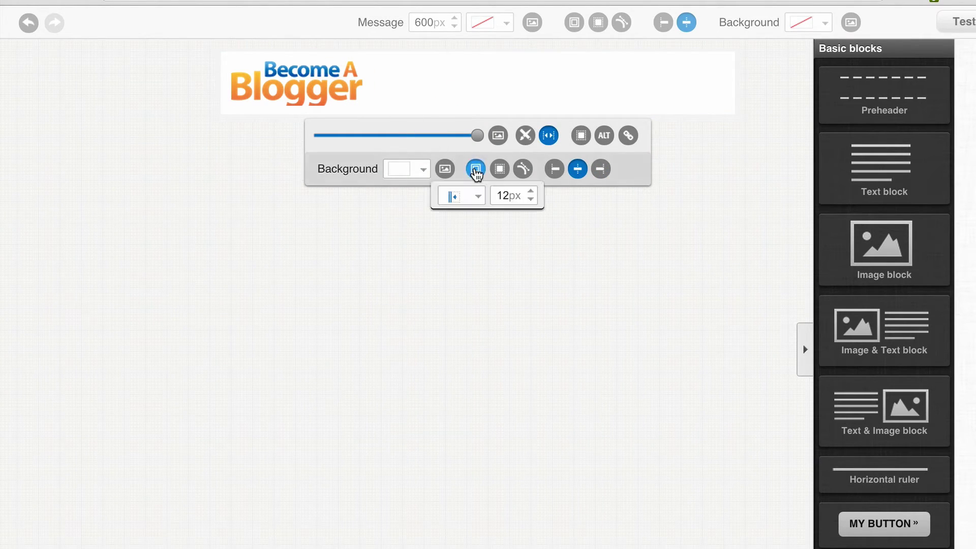
click(478, 199)
click(480, 200)
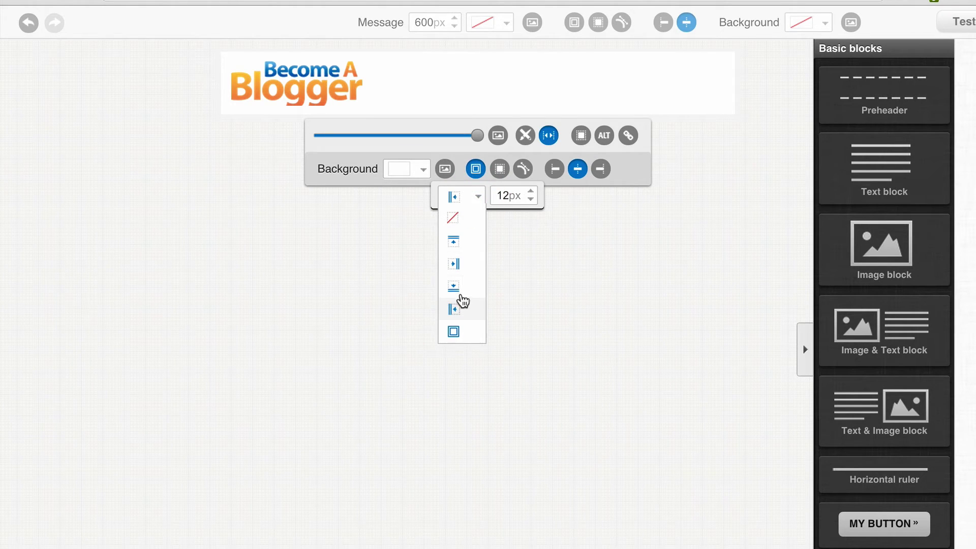
click(460, 288)
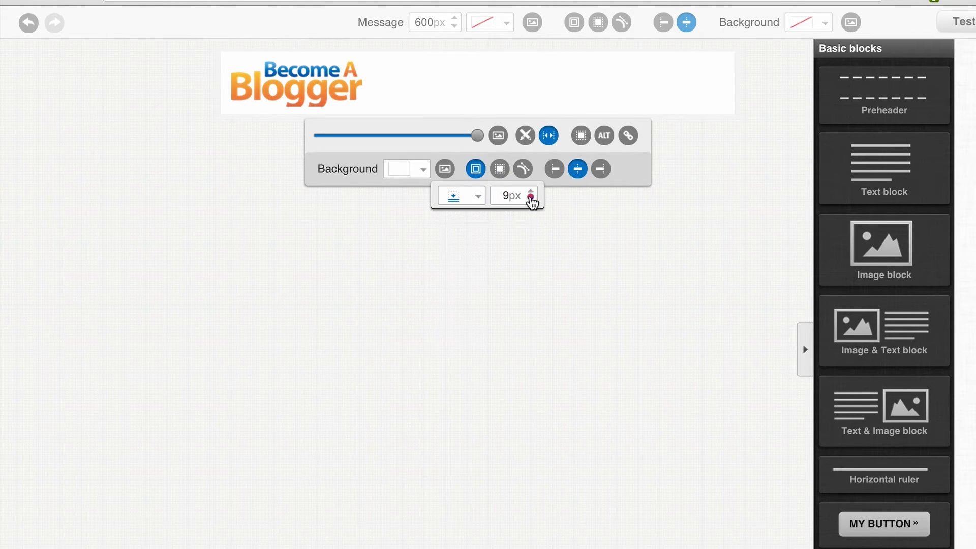
click(531, 198)
click(531, 199)
click(531, 199)
click(449, 289)
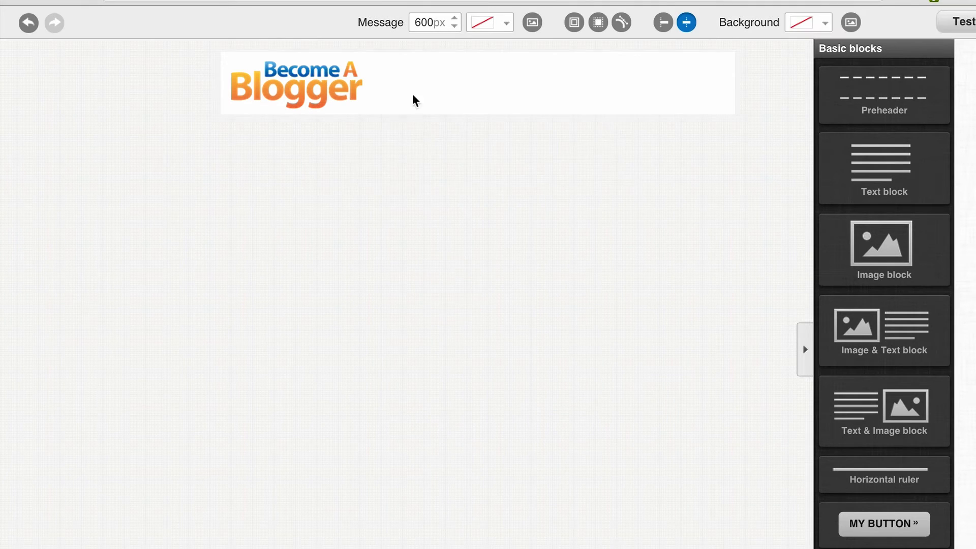
mouse_move(467, 112)
mouse_down()
mouse_move(465, 119)
mouse_move(473, 76)
mouse_move(466, 100)
mouse_move(474, 115)
mouse_up()
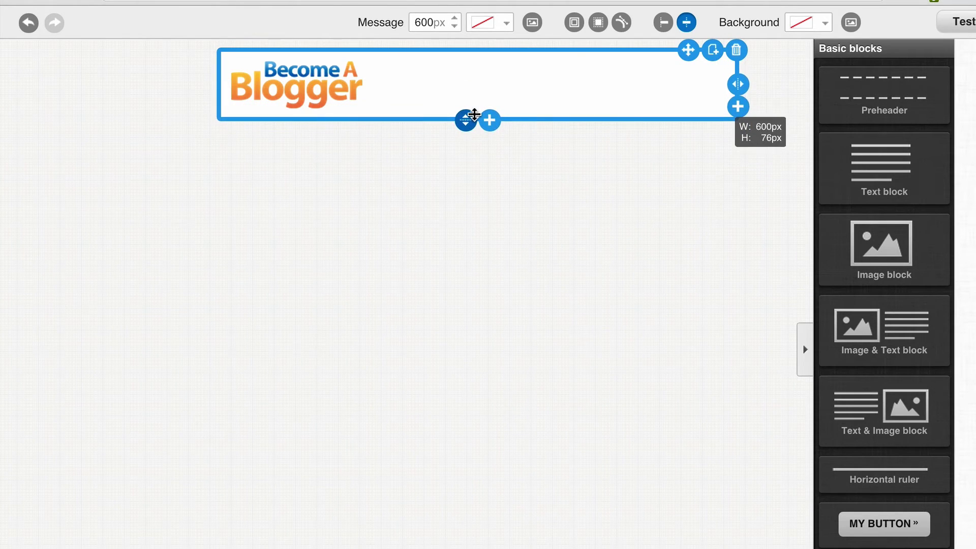
click(468, 234)
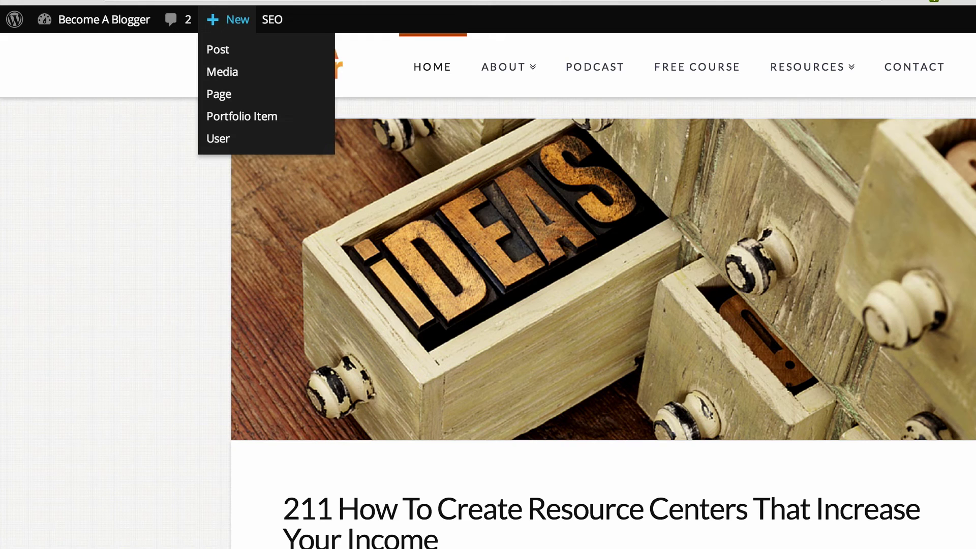
Step: Compare the header of the Become A Blogger website with the email's logo header, and return to the GetResponse email editor
click(92, 203)
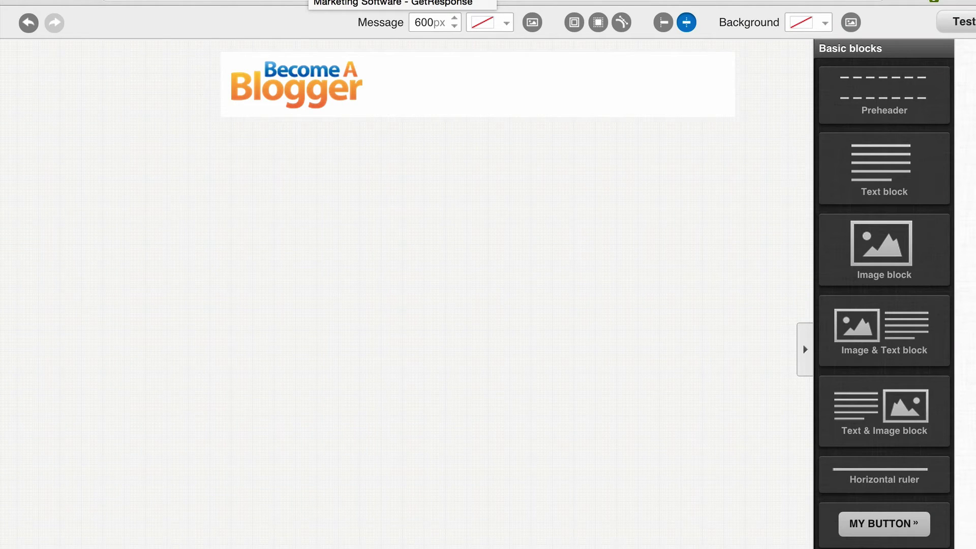
mouse_move(229, 54)
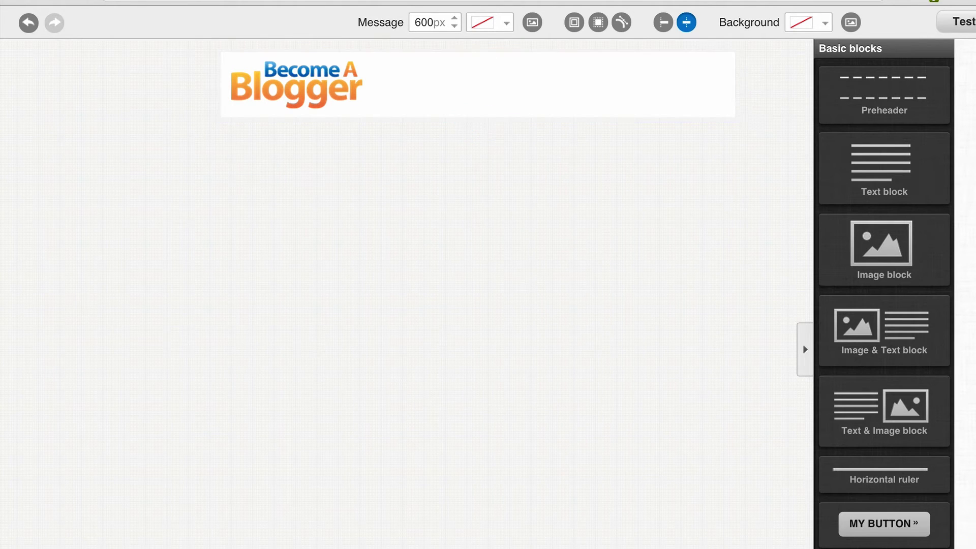
key(ctrl+Tab)
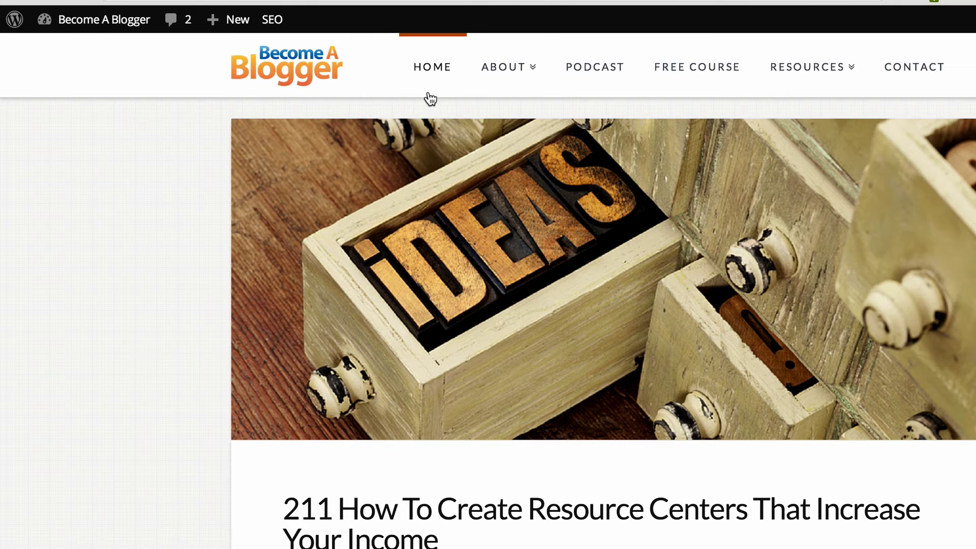
key(ctrl+Tab)
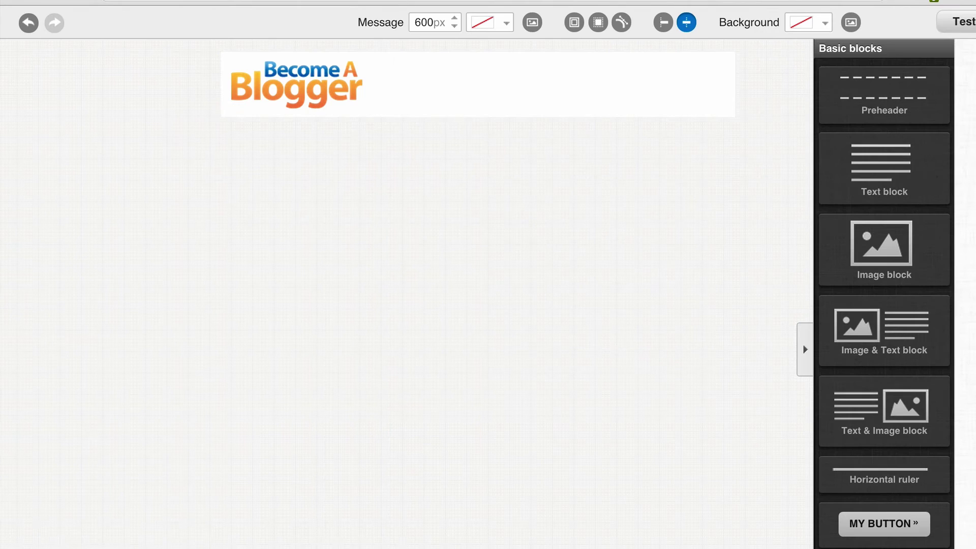
Step: Add a solid 1 px border on all sides of the logo block
click(334, 104)
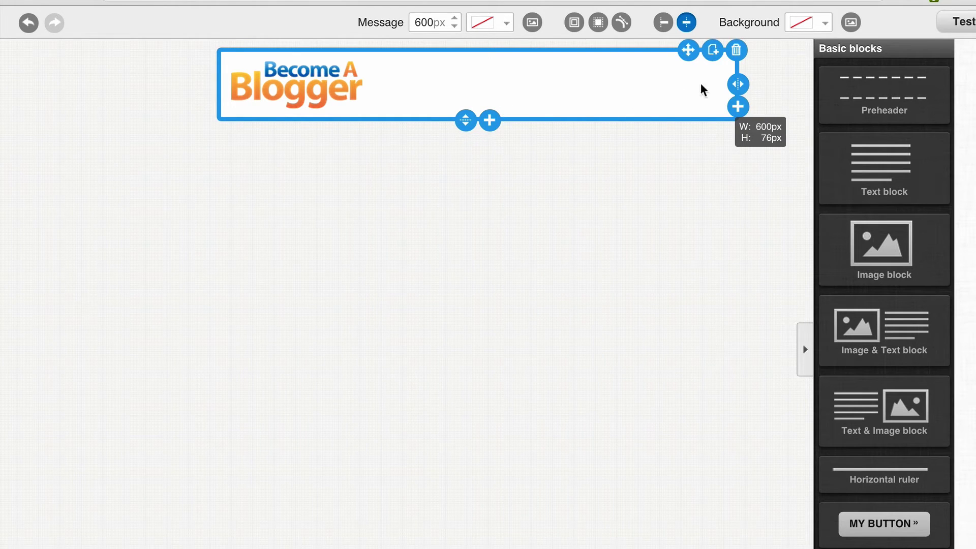
click(464, 81)
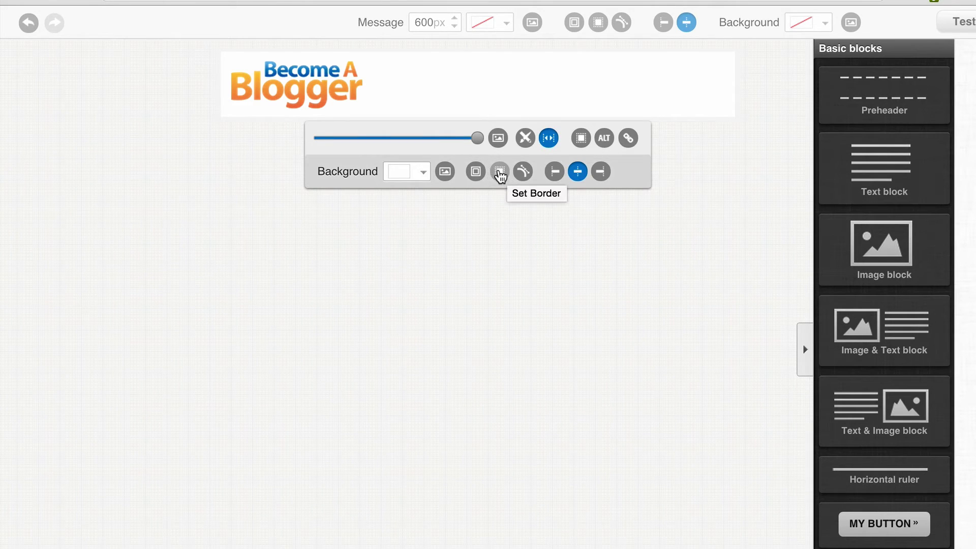
click(500, 177)
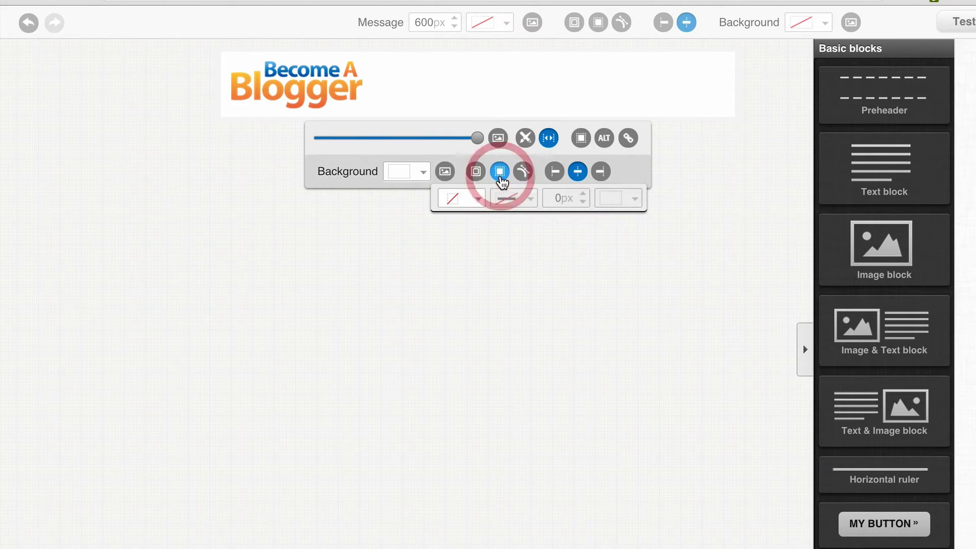
click(478, 202)
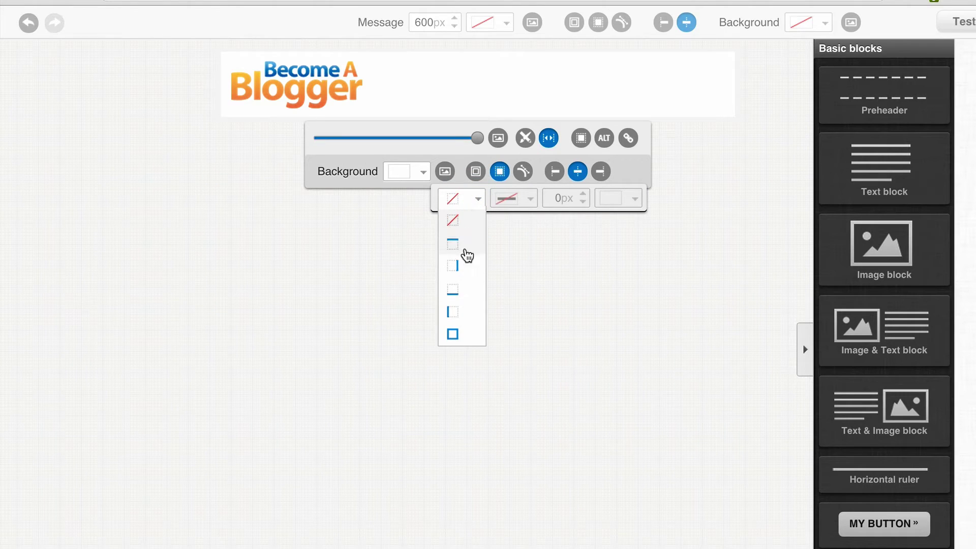
click(462, 336)
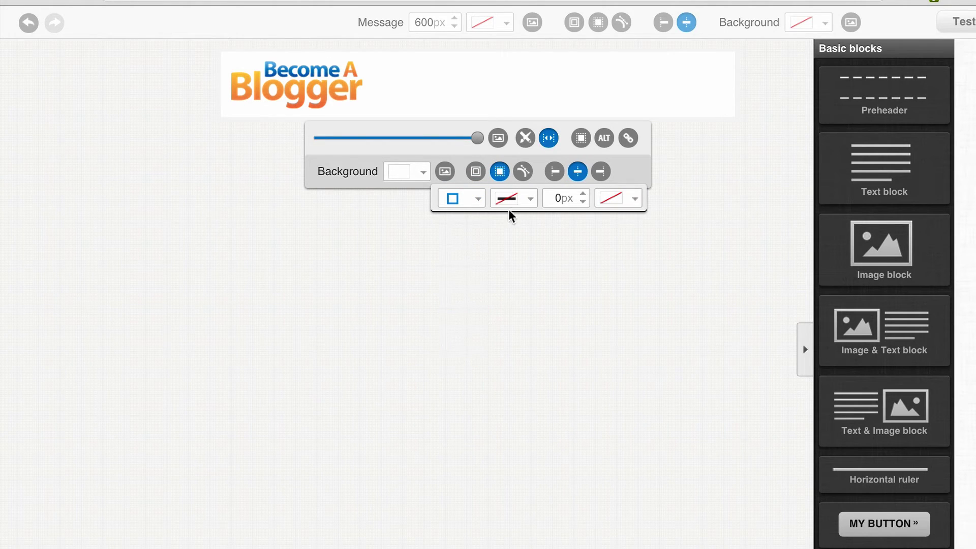
click(531, 199)
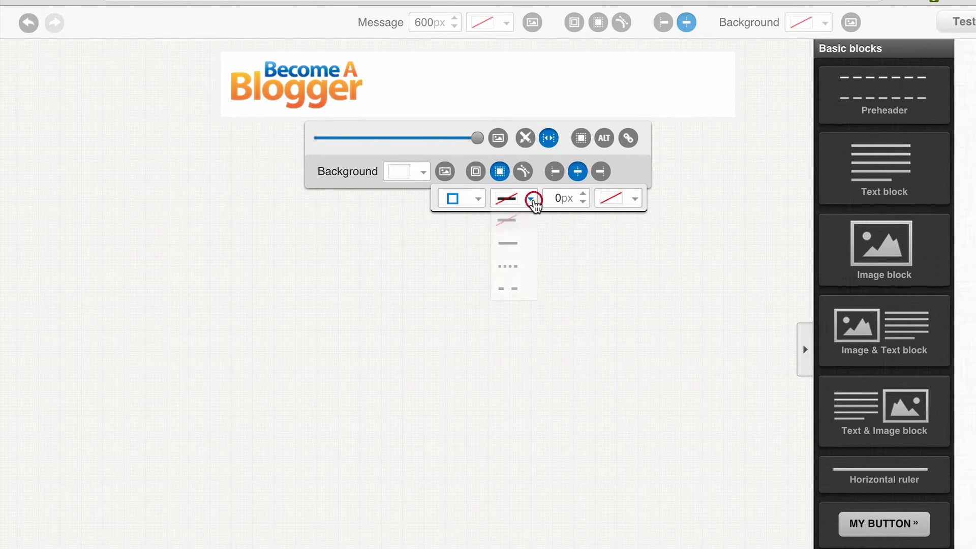
click(513, 245)
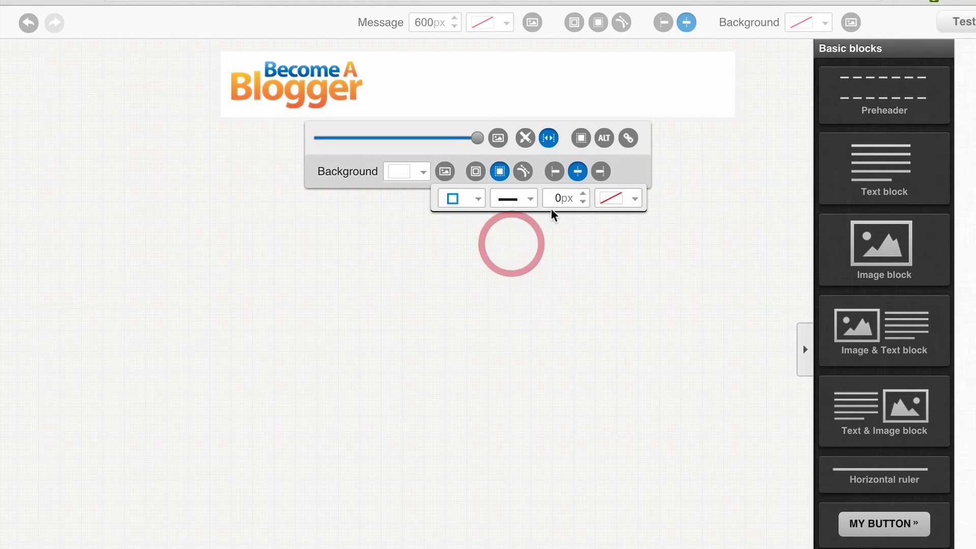
click(584, 194)
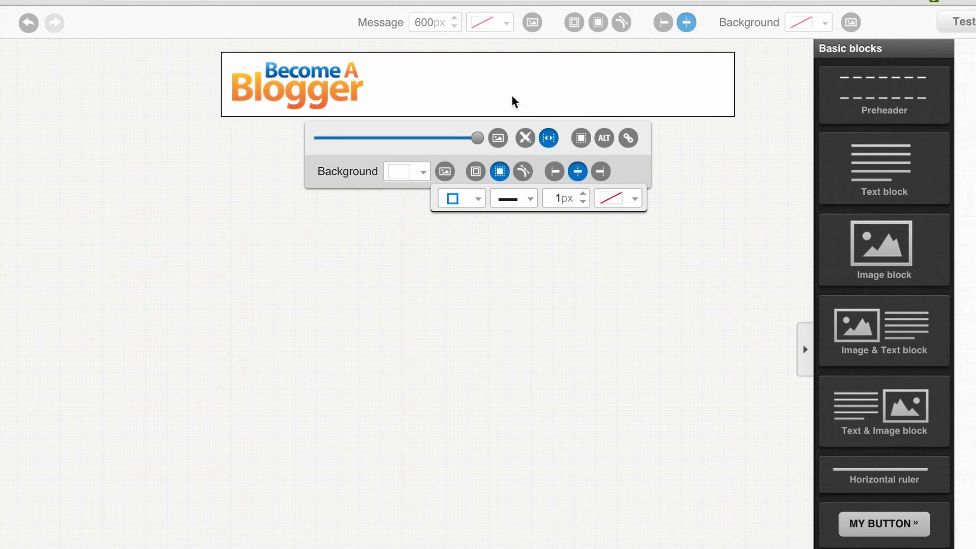
Step: Try the preset grey 808080 as the logo block's border colour, and replace it with light grey D9D9D9
click(634, 199)
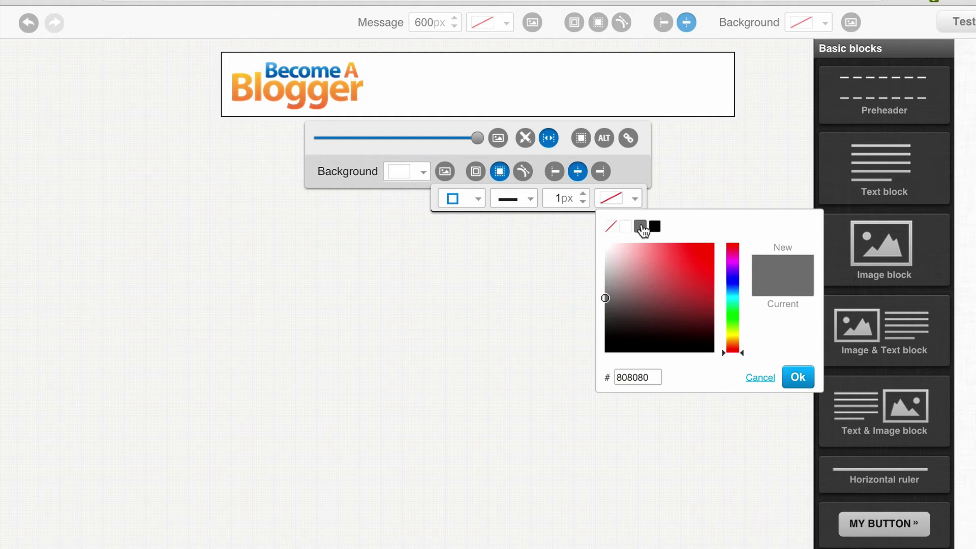
click(642, 225)
click(635, 198)
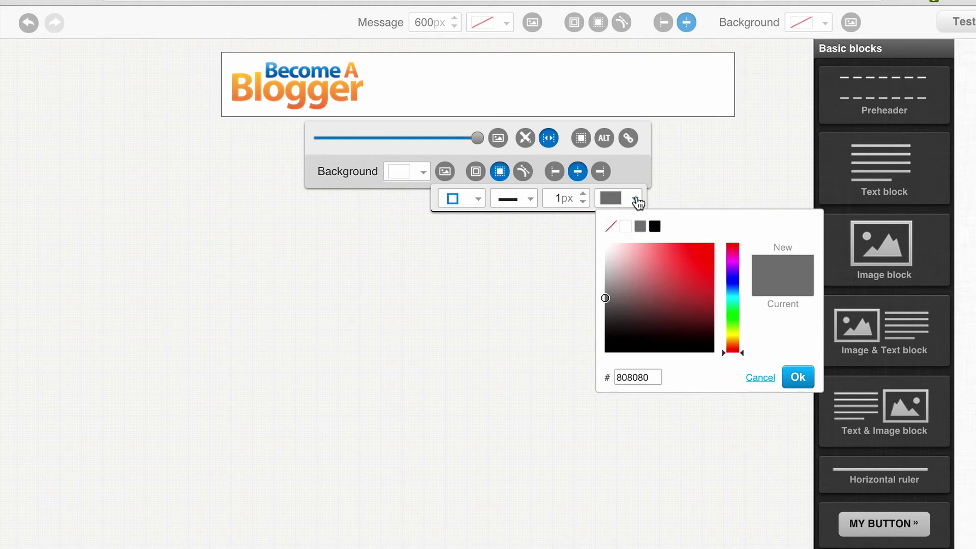
click(610, 277)
drag(611, 278, 605, 262)
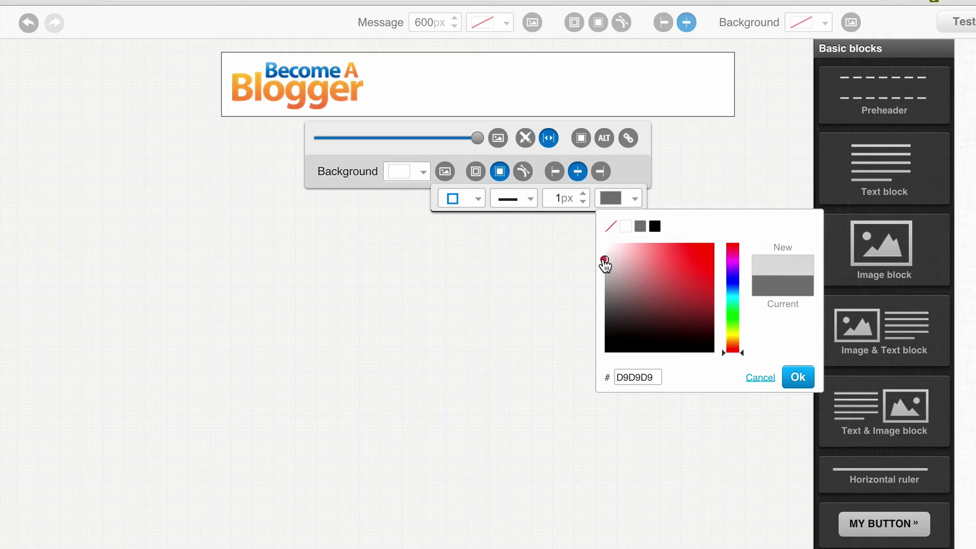
click(605, 262)
click(798, 376)
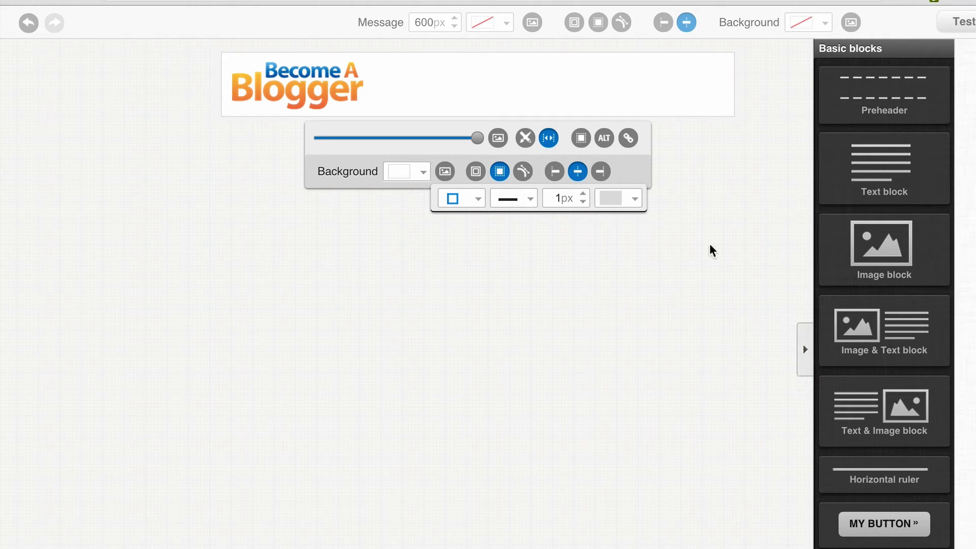
click(712, 173)
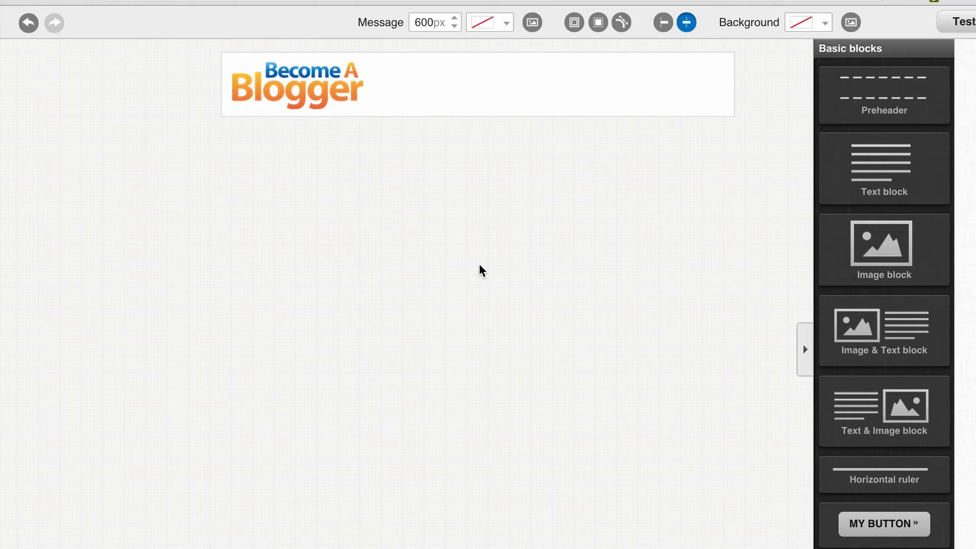
Step: Add a text block directly below the logo header block
drag(857, 182, 394, 211)
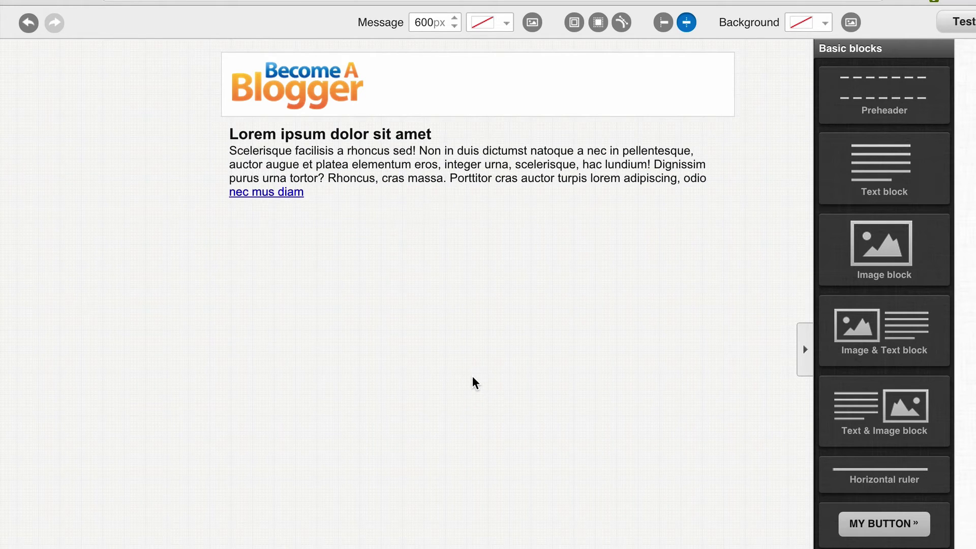
Step: Give the text block below the logo header a white background
click(446, 177)
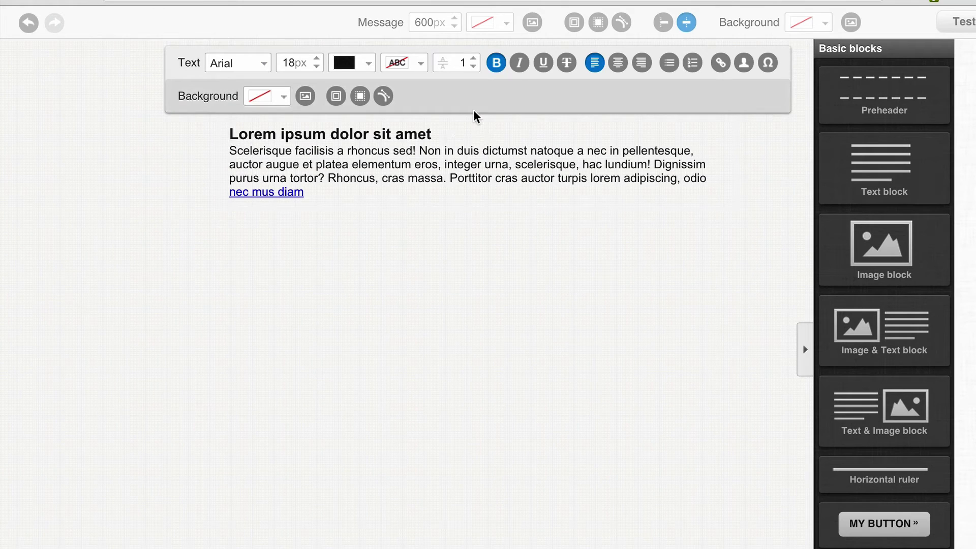
click(283, 97)
click(274, 124)
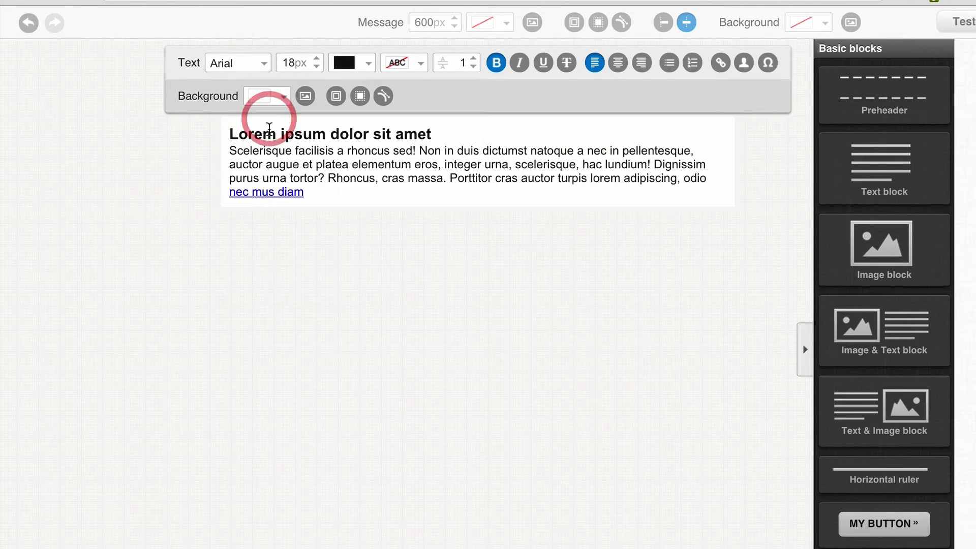
click(288, 338)
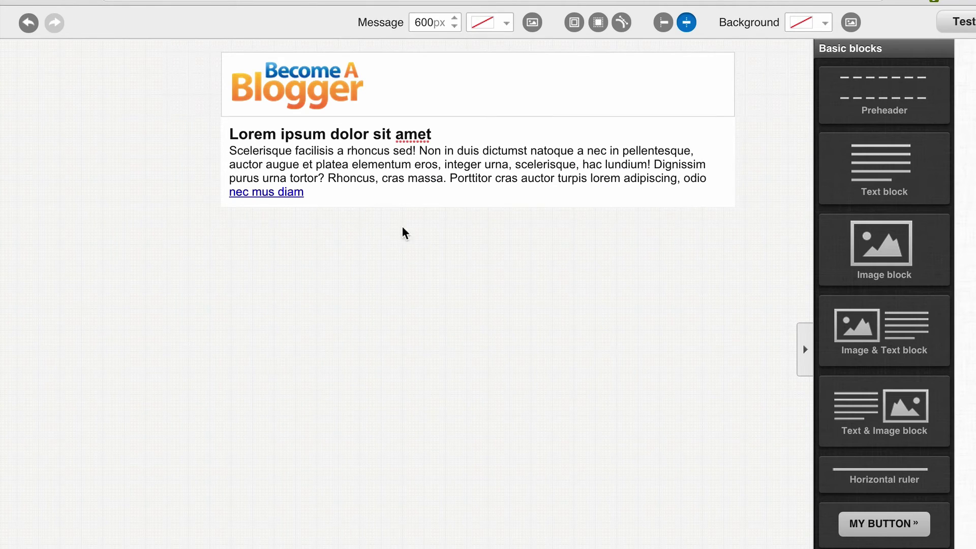
Step: Add a solid 1 px border in light grey D9D9D9 on all sides of the text block
click(449, 199)
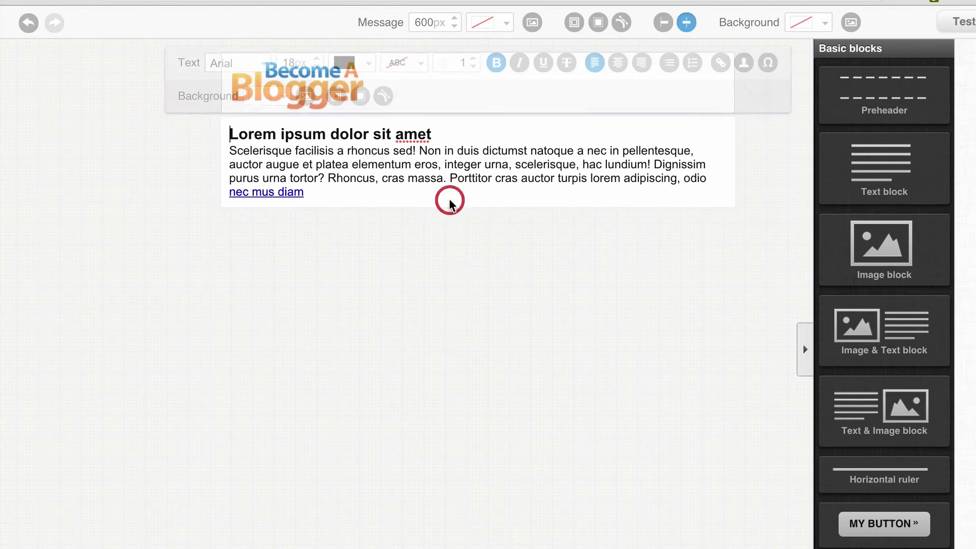
click(361, 96)
click(334, 122)
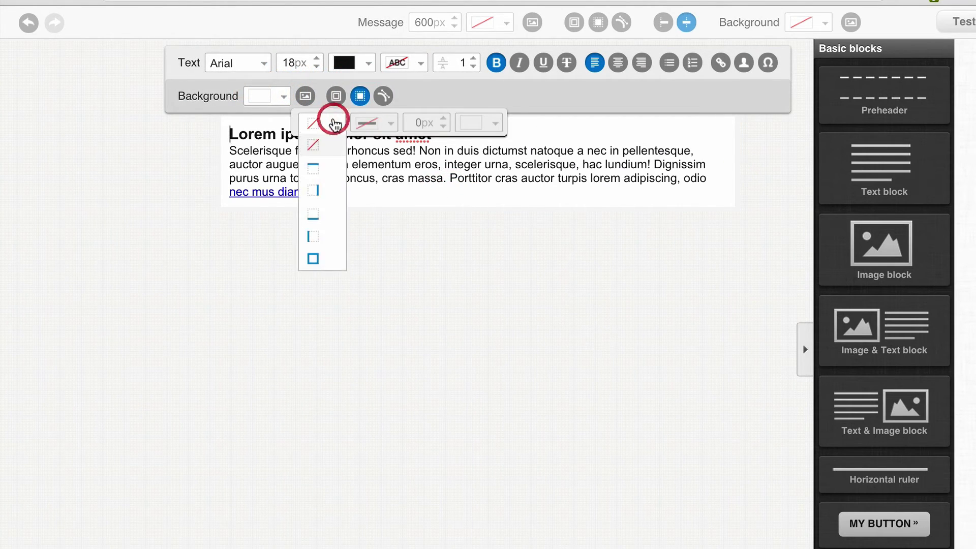
click(314, 258)
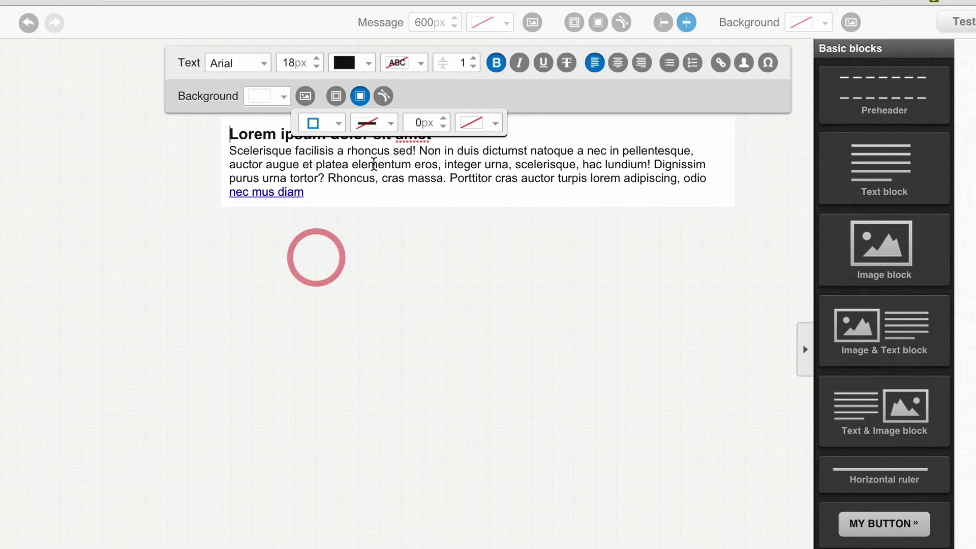
click(389, 124)
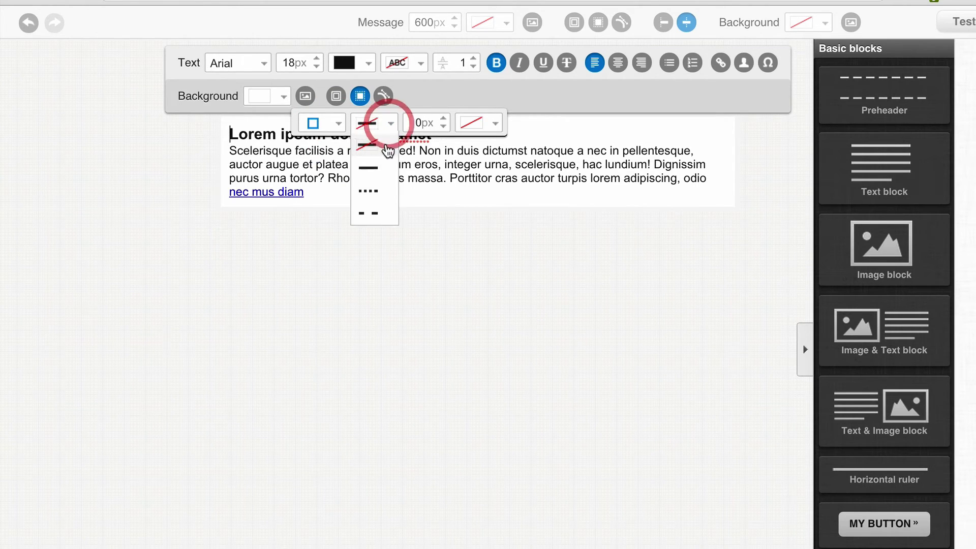
click(378, 170)
click(445, 118)
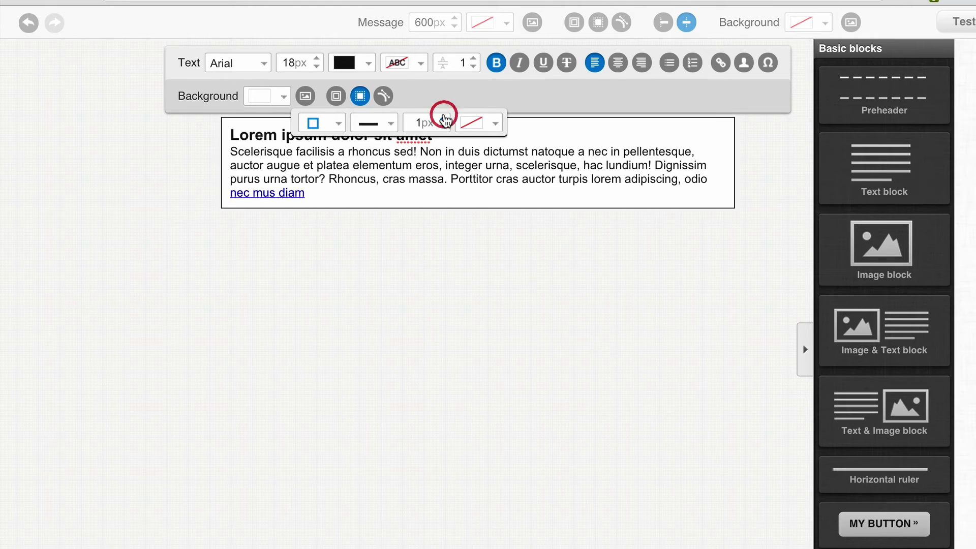
click(495, 123)
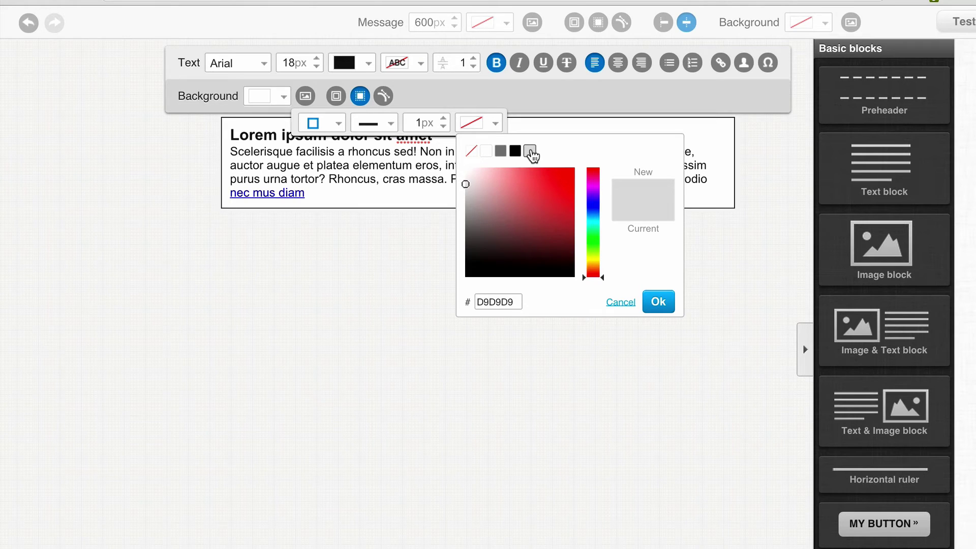
click(530, 151)
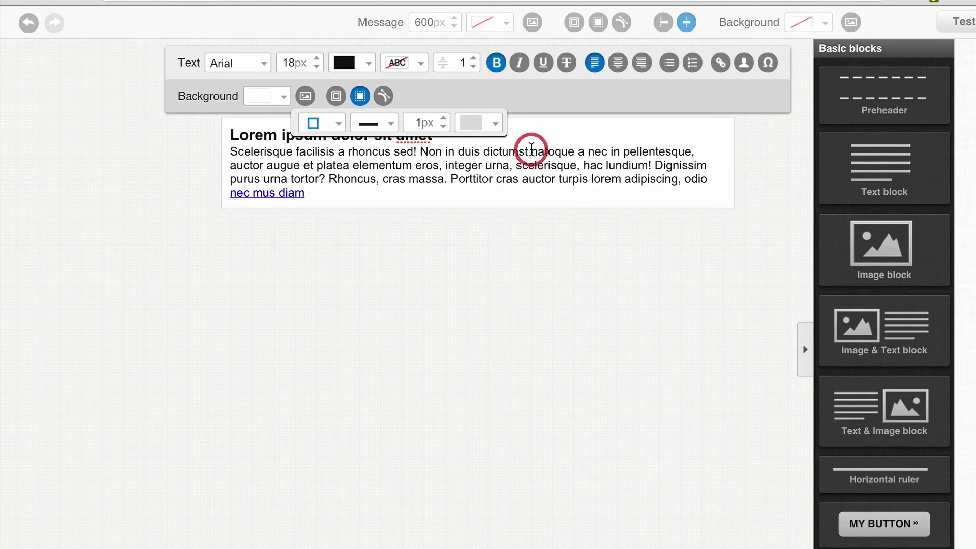
click(568, 248)
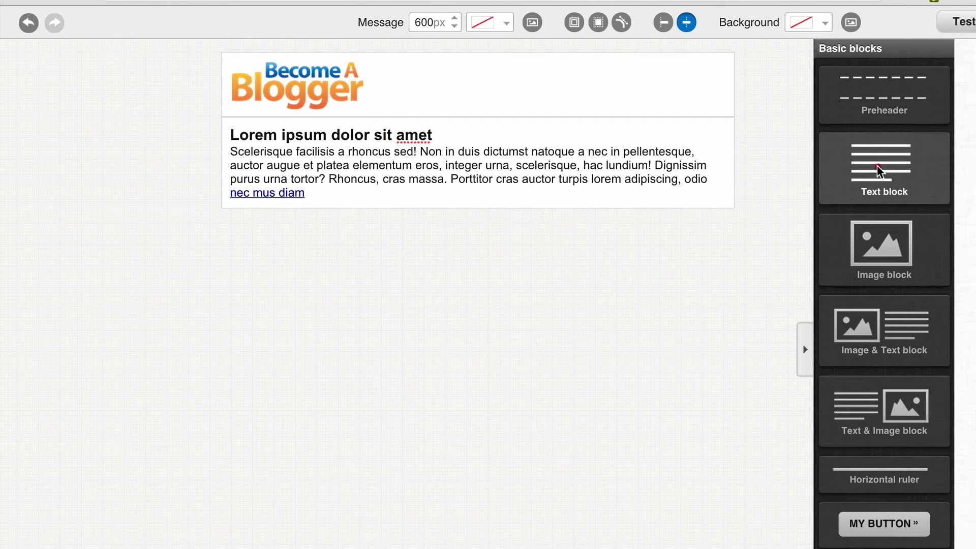
Step: Insert a second text block between the logo header and the bordered text block, and delete all its placeholder text to make a spacer
drag(877, 166, 420, 175)
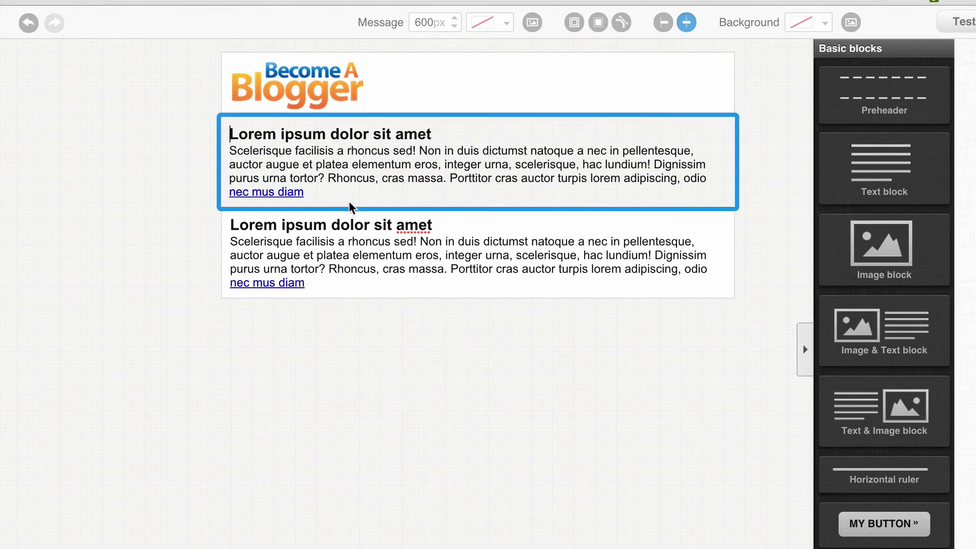
click(348, 202)
key(ctrl+a)
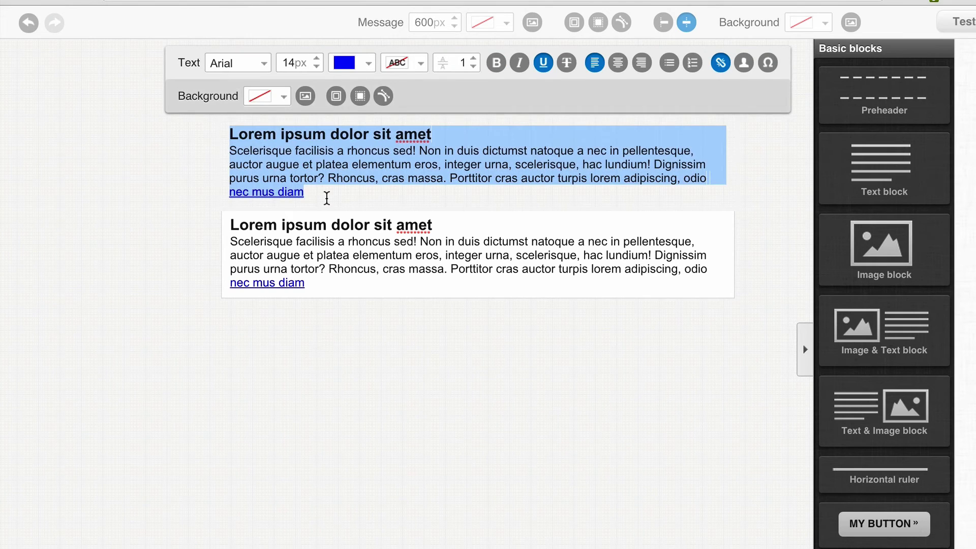
key(Delete)
click(156, 246)
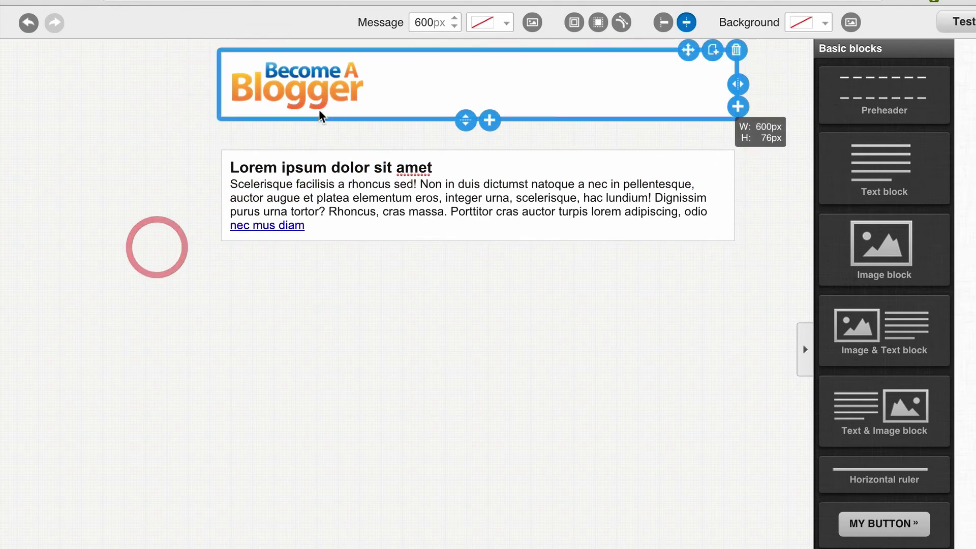
Step: Remove the padding from the empty spacer block below the logo header
click(318, 135)
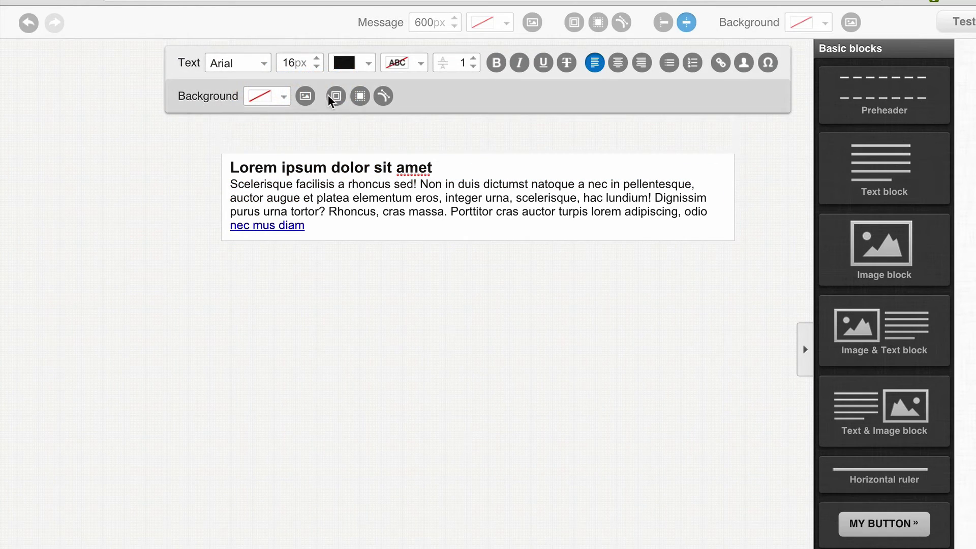
click(330, 97)
click(338, 126)
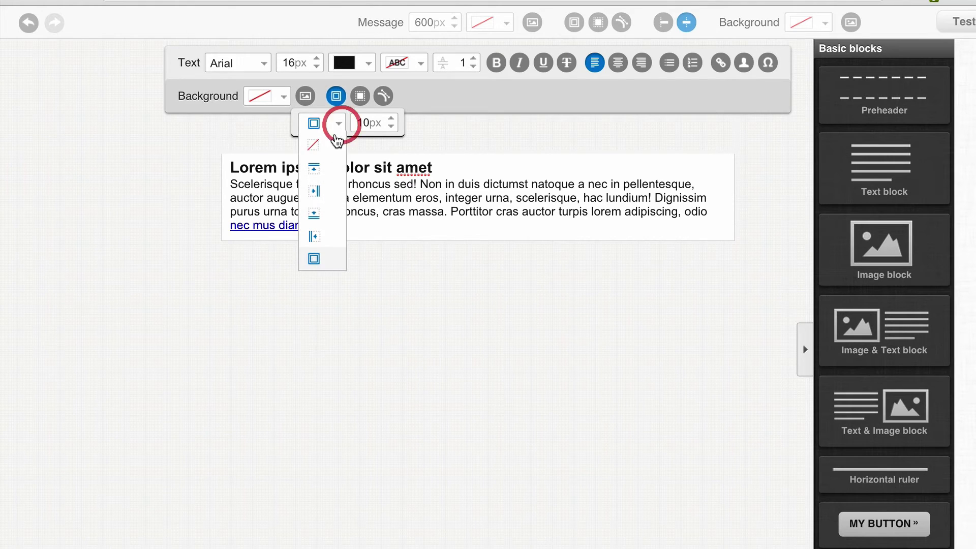
click(314, 146)
click(239, 325)
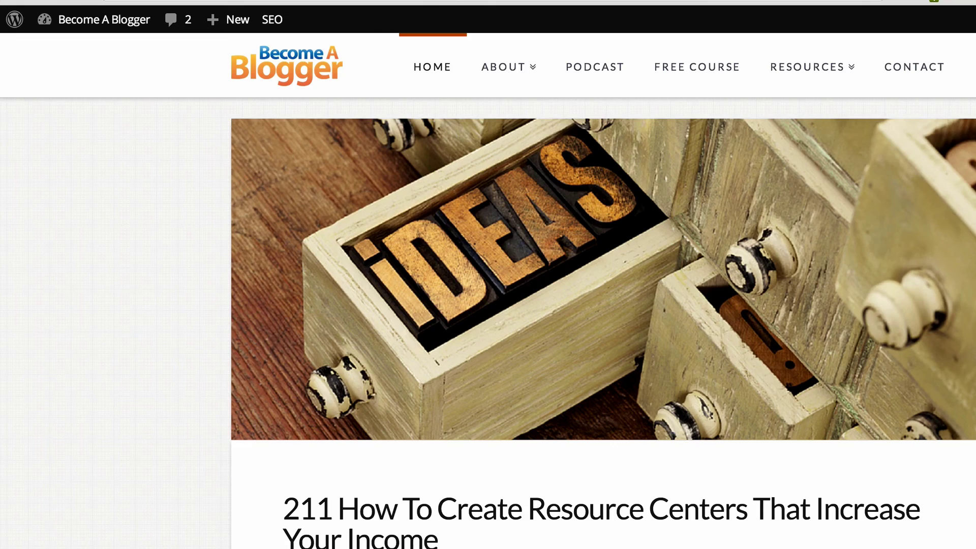
Step: Add an image block directly above the bordered text block and fill it with the Resource image from My Images
mouse_move(425, 211)
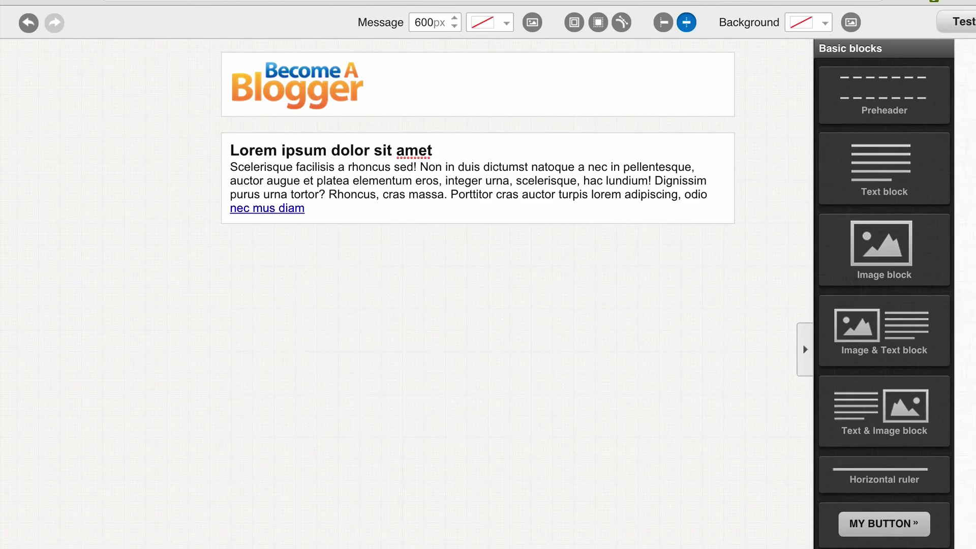
drag(865, 273, 461, 254)
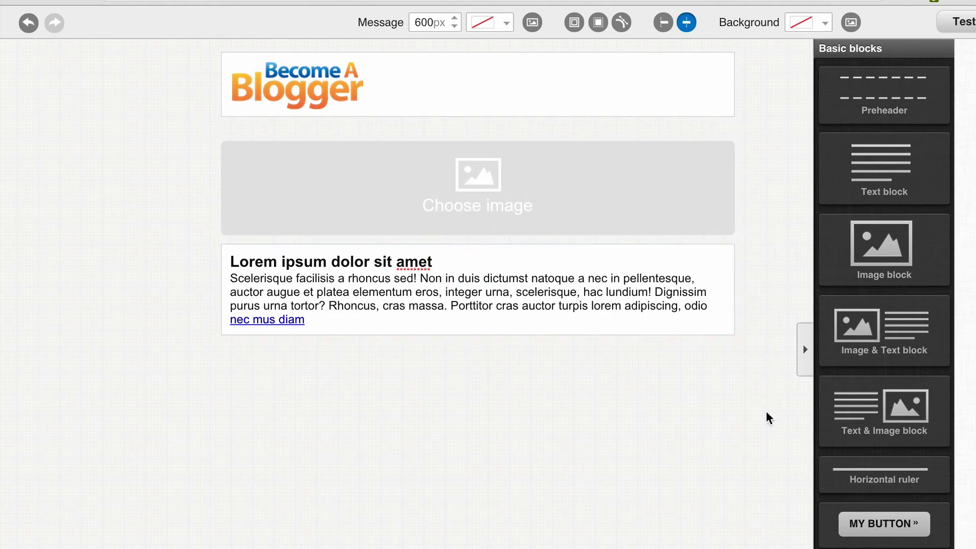
click(484, 178)
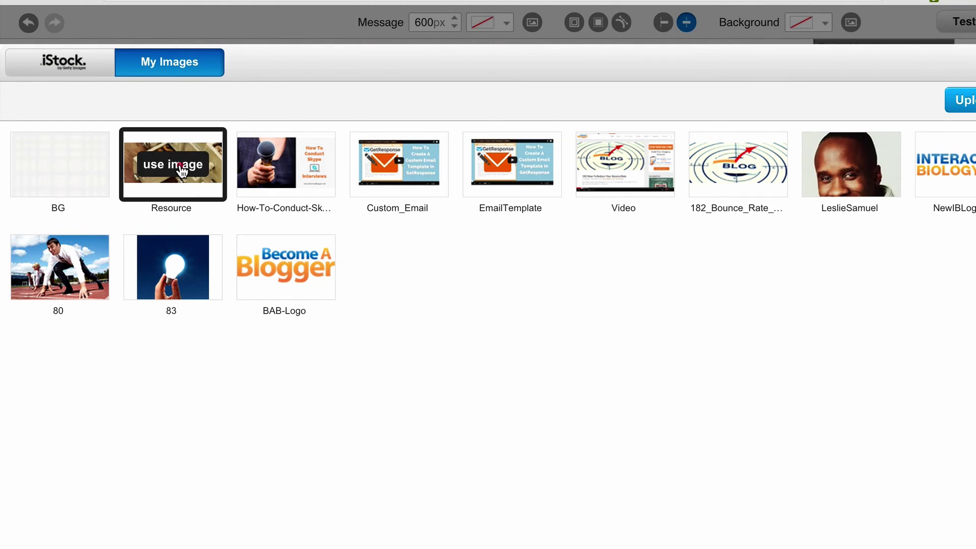
click(182, 170)
click(146, 336)
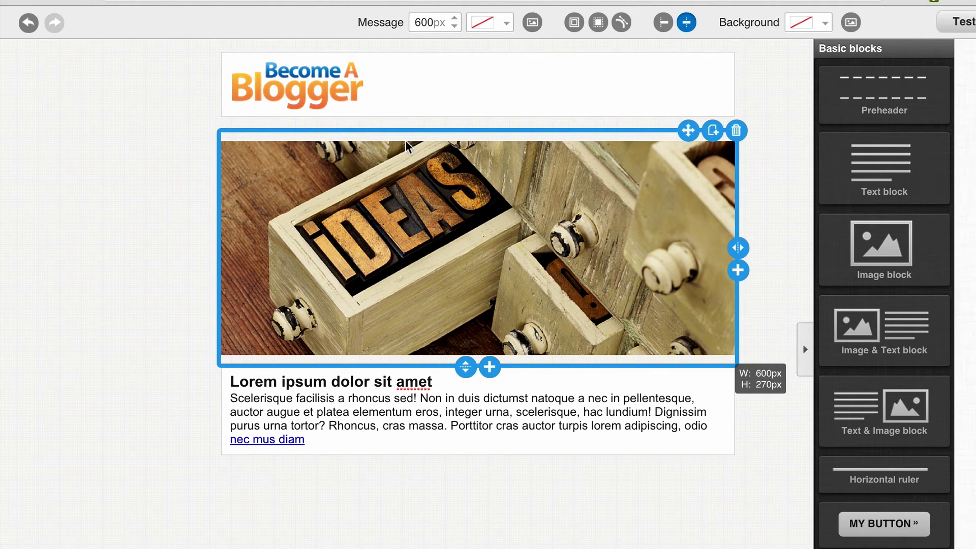
Step: Remove the padding around the picture in the image block
click(411, 204)
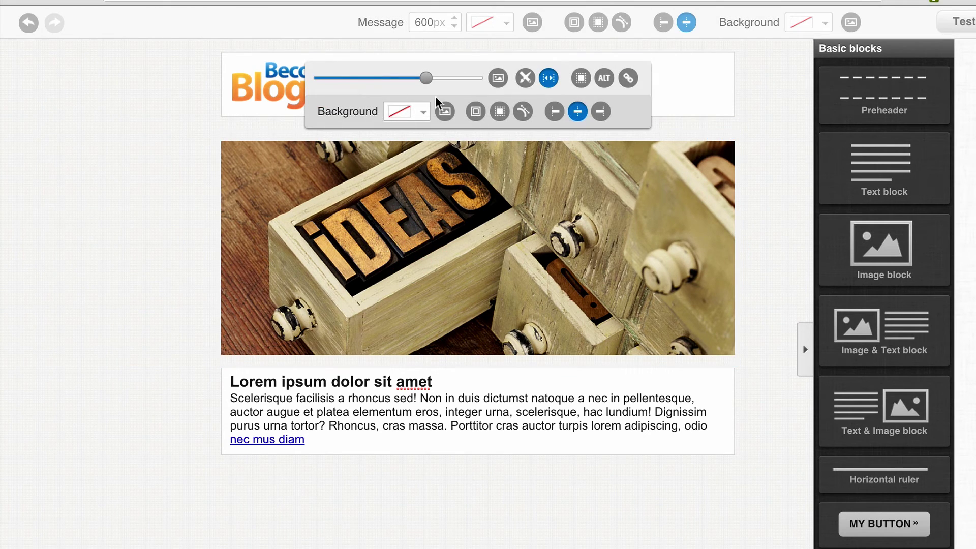
click(475, 112)
click(479, 139)
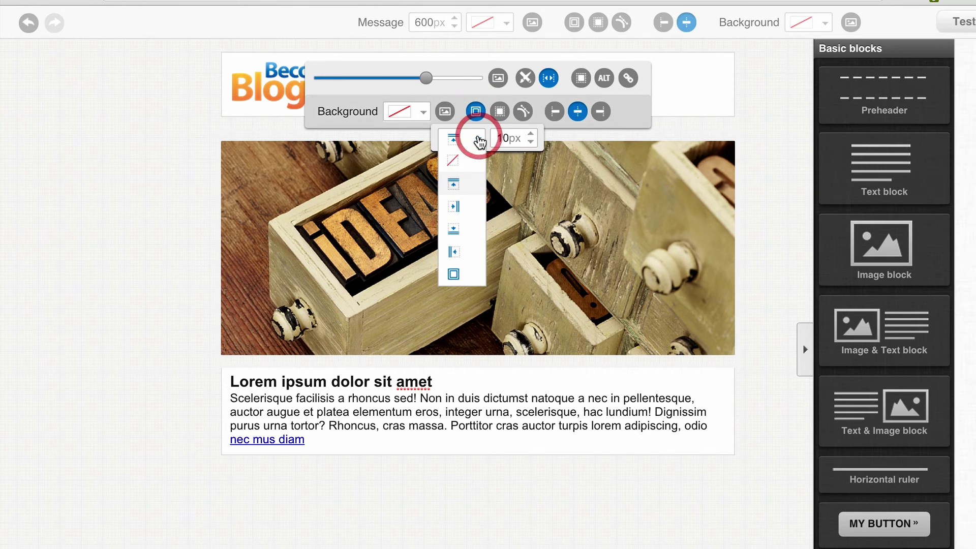
click(463, 162)
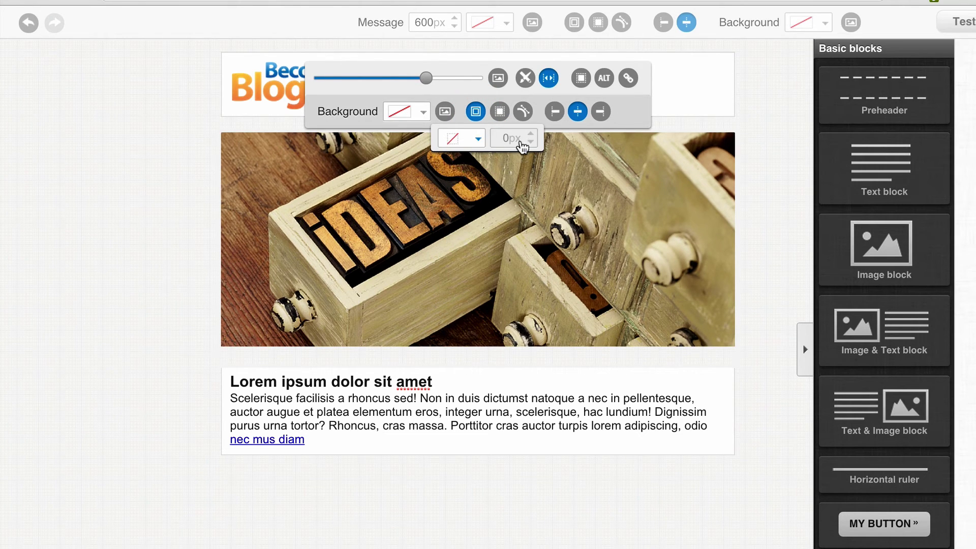
click(762, 241)
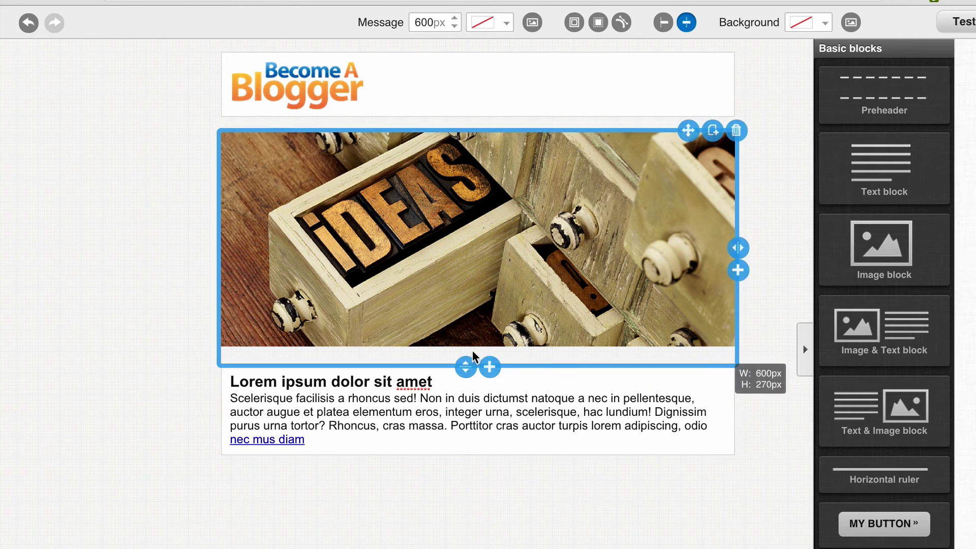
Step: Reduce the image block's height to about 180 px, closing the gap above the text block
drag(466, 366, 468, 343)
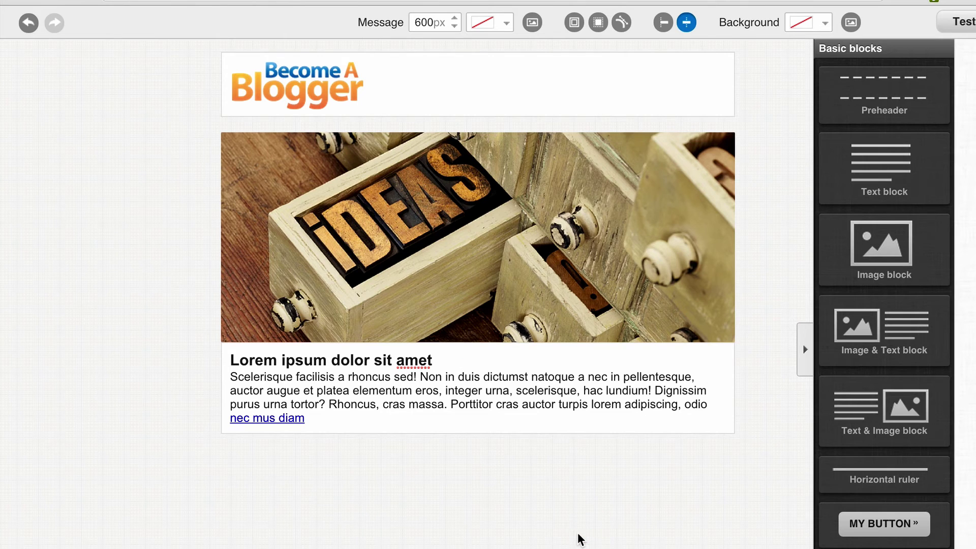
click(470, 267)
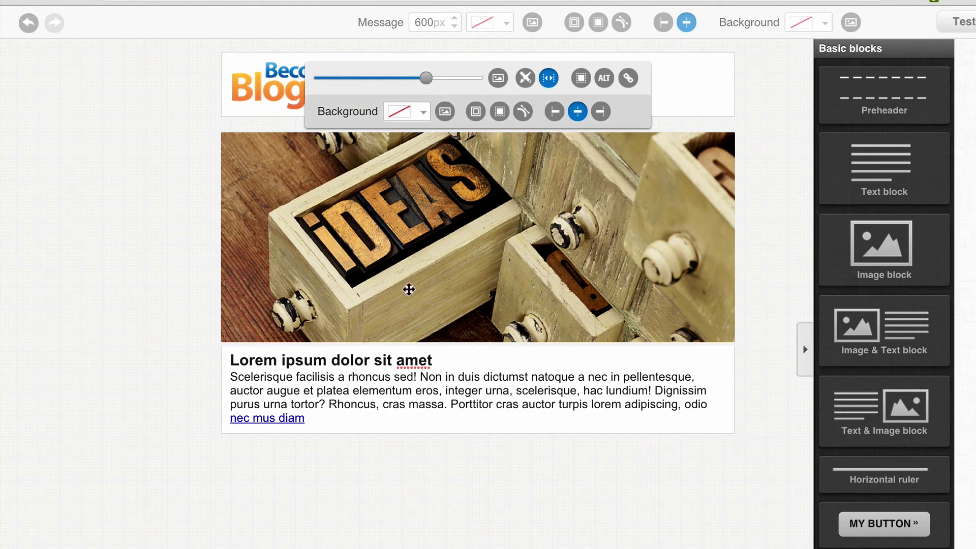
click(156, 290)
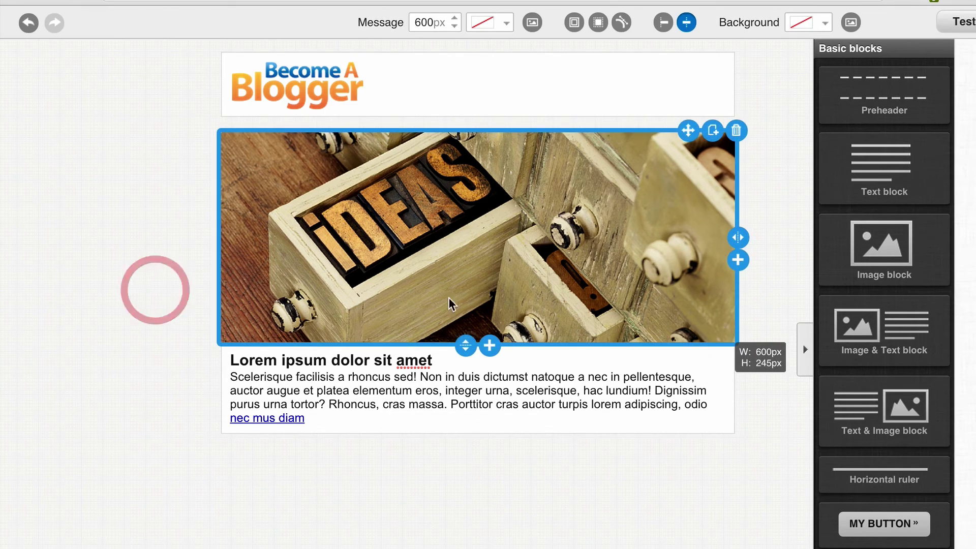
drag(468, 346, 466, 290)
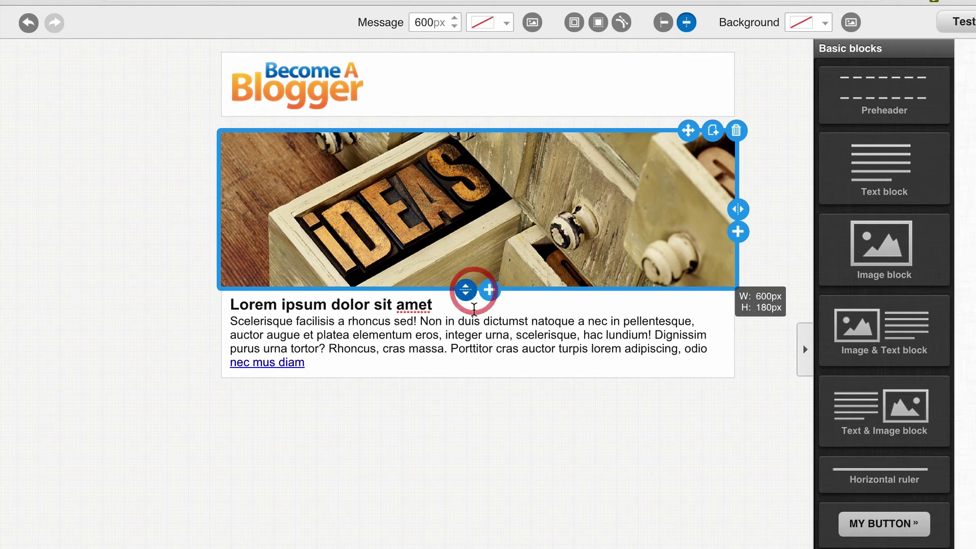
click(443, 523)
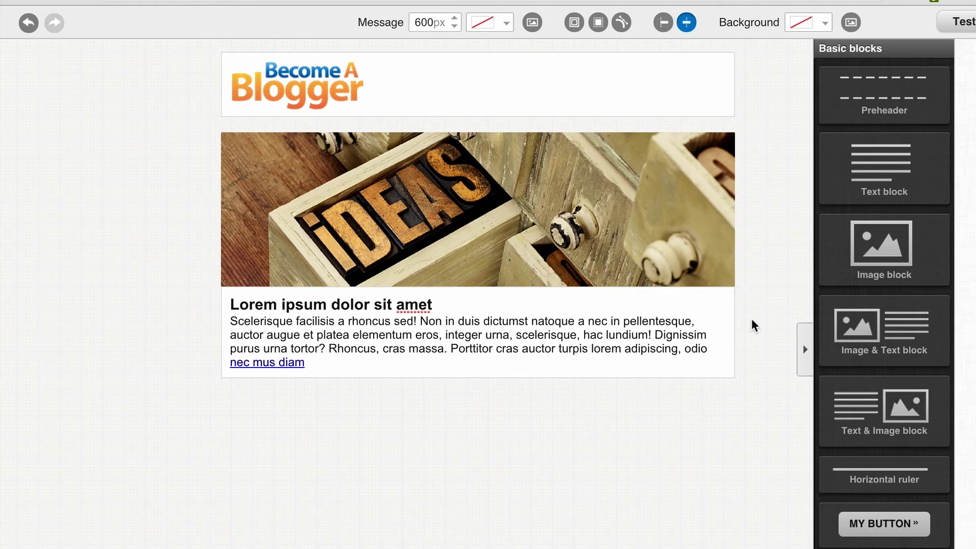
Step: Add a solid 1 px border on all sides of the image block
click(541, 172)
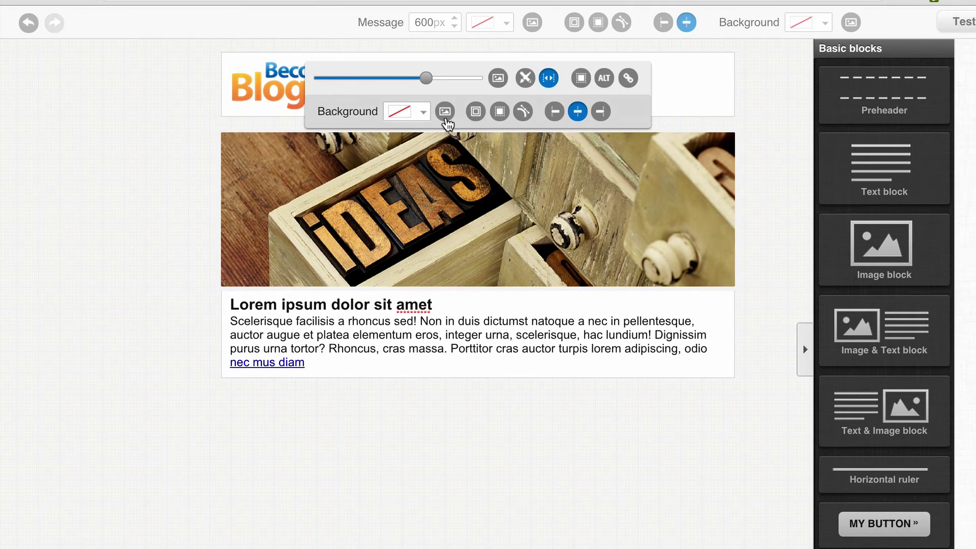
click(500, 112)
click(481, 138)
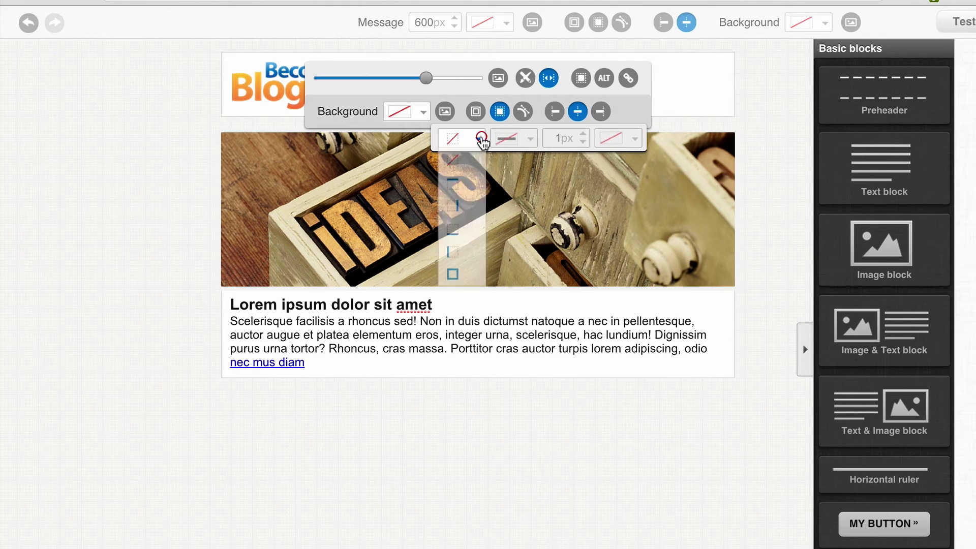
click(456, 279)
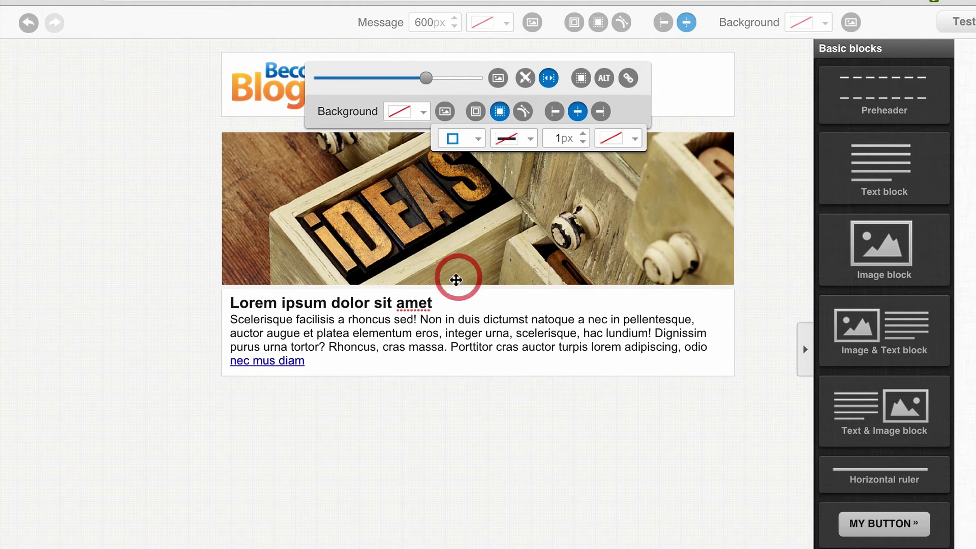
click(529, 138)
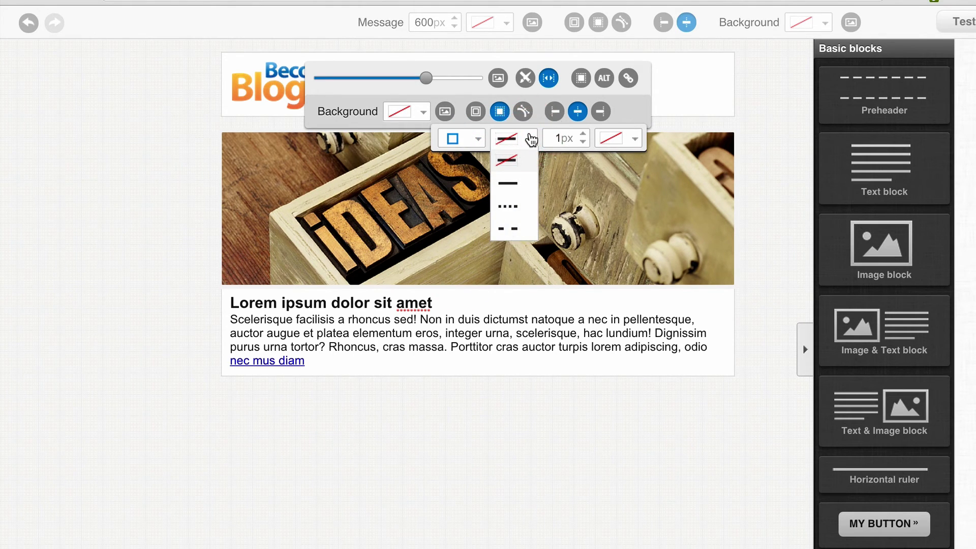
click(511, 184)
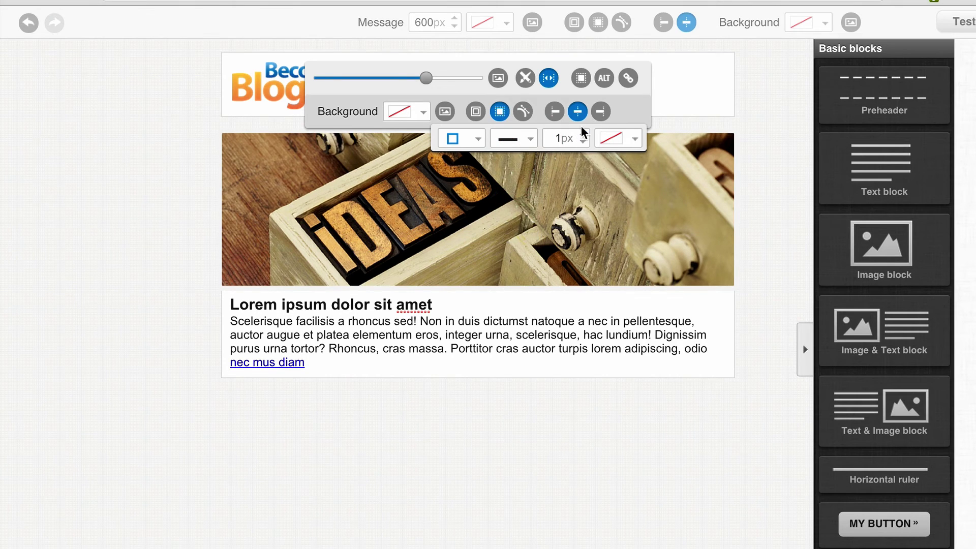
Step: Set the image block's border color to light grey D9D9D9
click(636, 141)
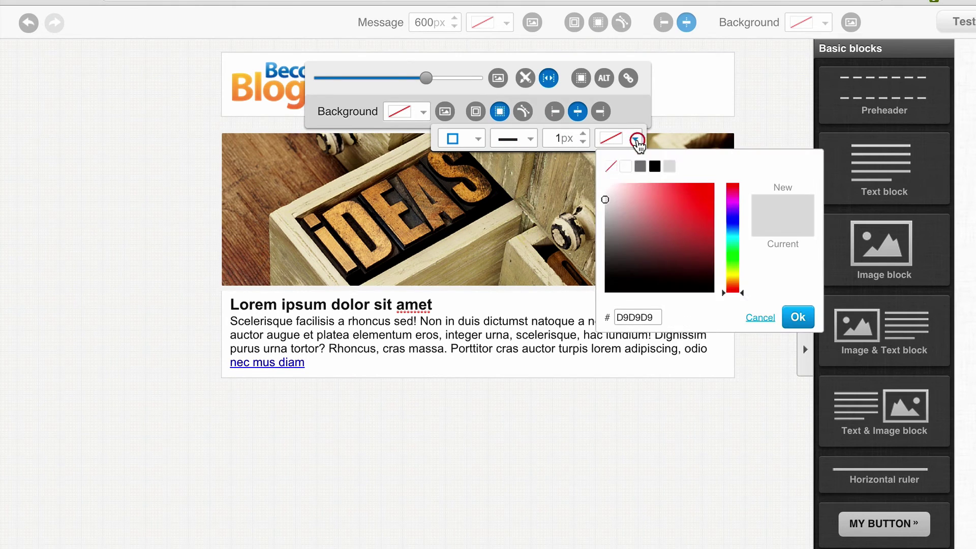
click(669, 167)
click(784, 273)
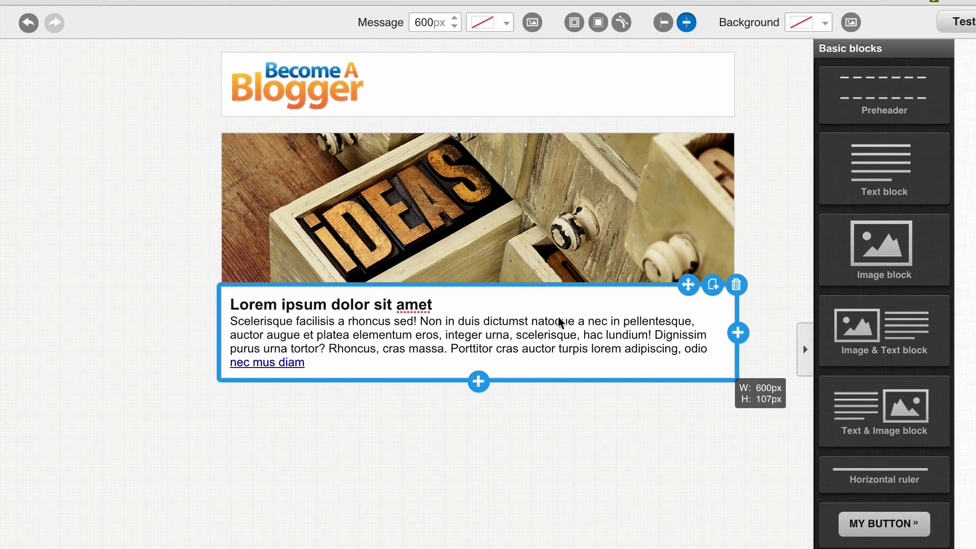
Step: Remove only the bottom border of the image block by setting that side's line style to none
click(548, 217)
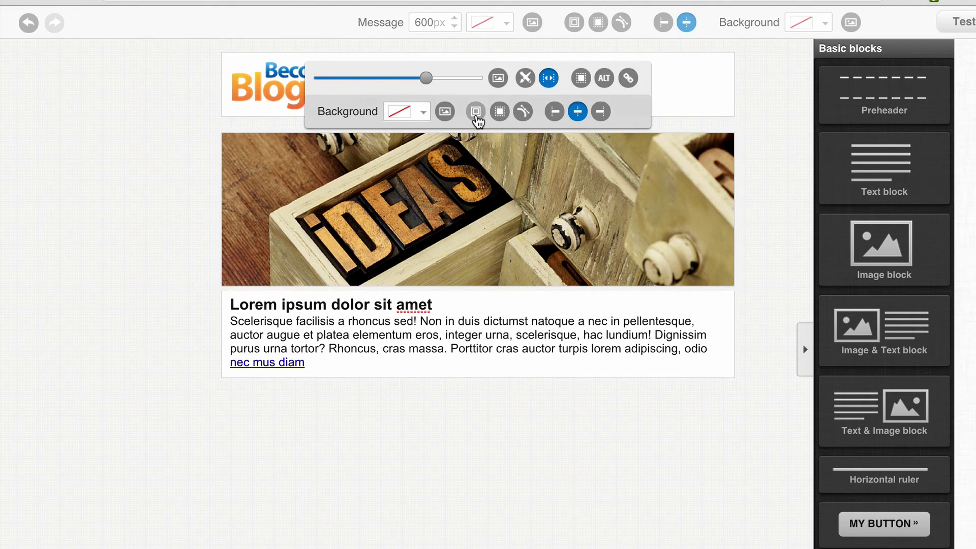
click(499, 111)
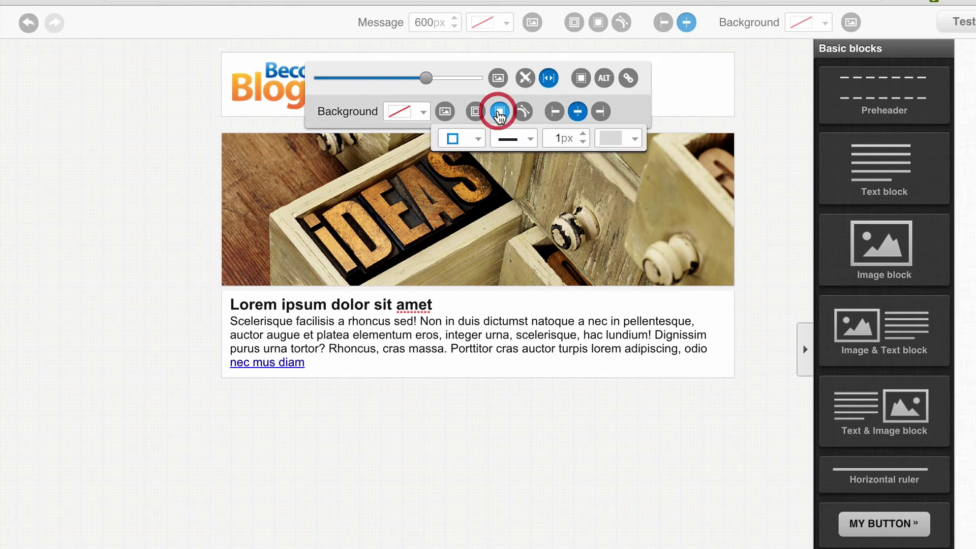
click(479, 140)
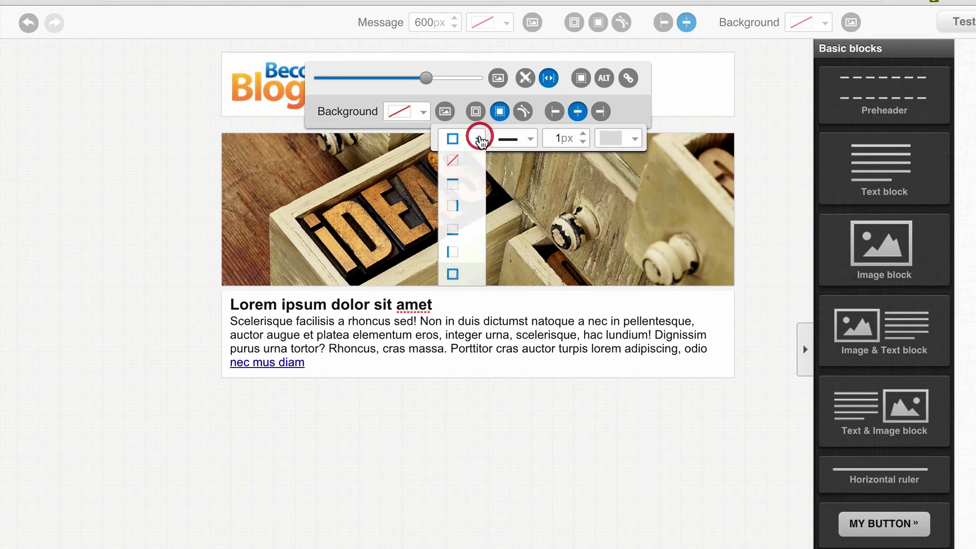
click(465, 234)
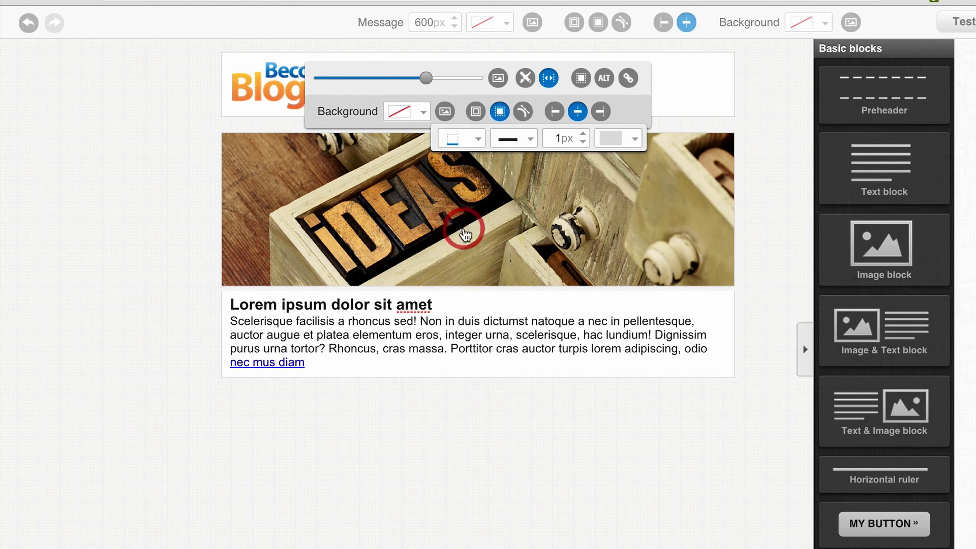
click(528, 142)
click(527, 161)
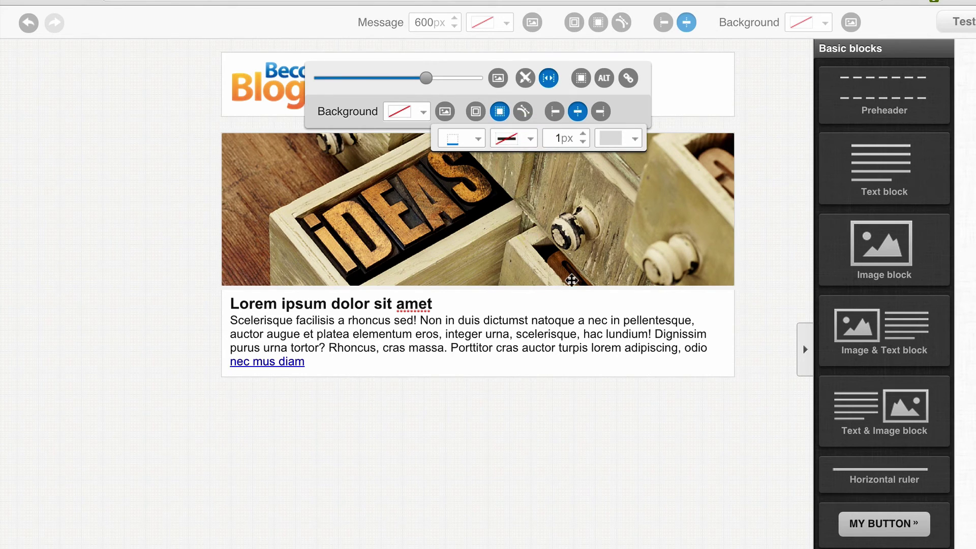
click(604, 479)
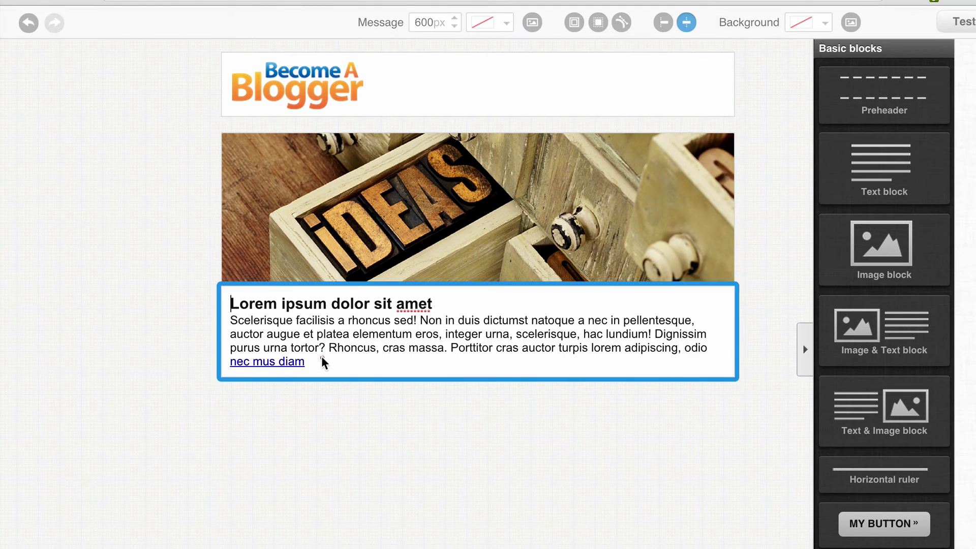
Step: Delete all the placeholder heading and body text from the text block below the picture
click(322, 358)
drag(321, 356, 201, 259)
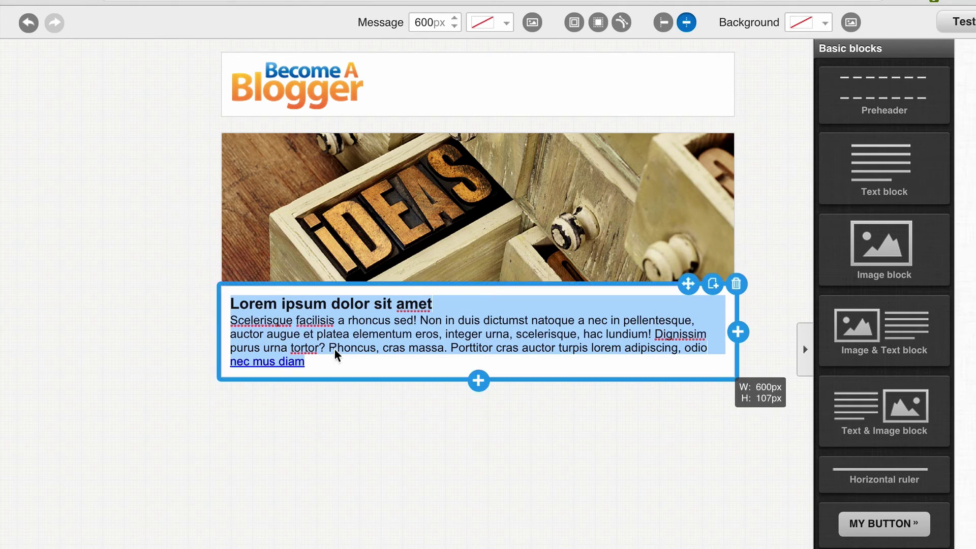
click(312, 359)
drag(307, 360, 231, 298)
key(BackSpace)
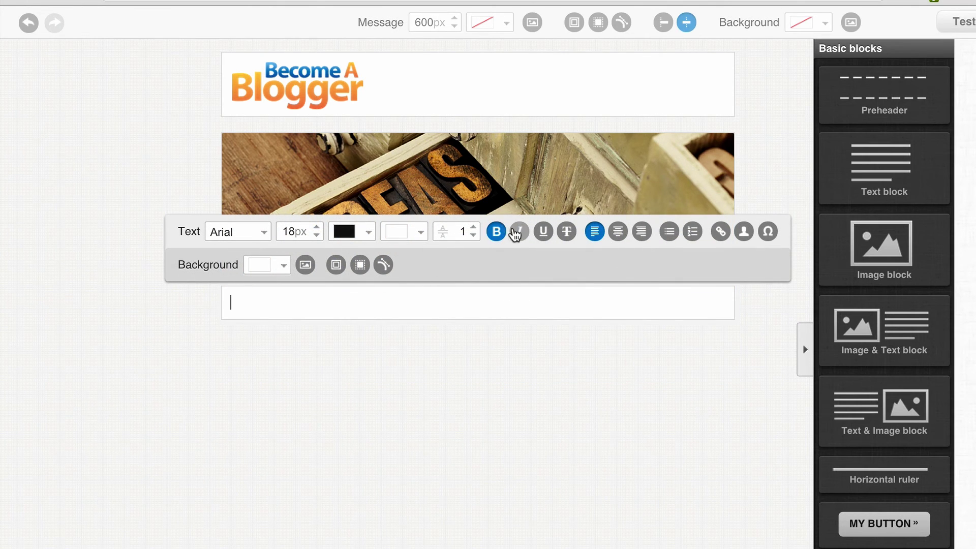
Step: Write the non-bold greeting "Hey [[firstname]]," in the text block, inserting the first name as a personalization field
click(498, 234)
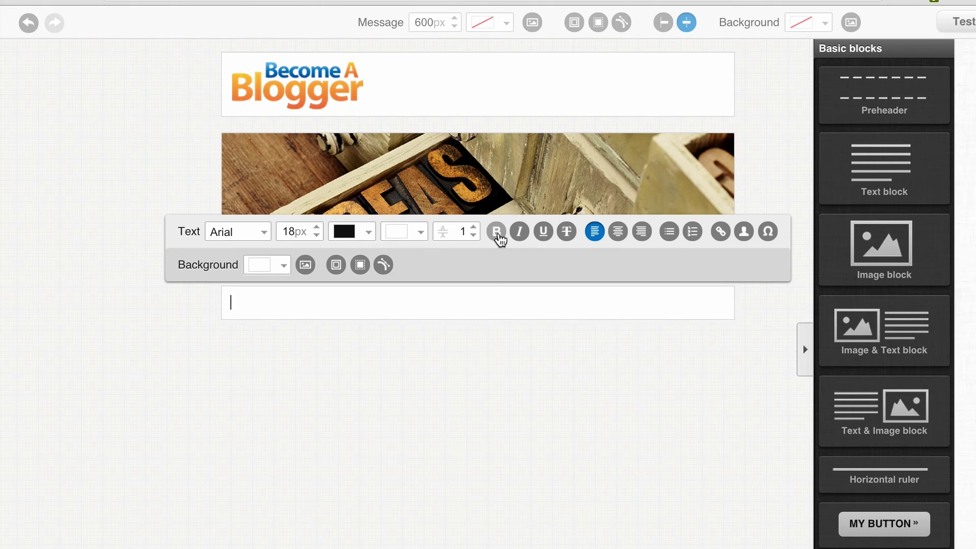
text(Hey)
click(473, 440)
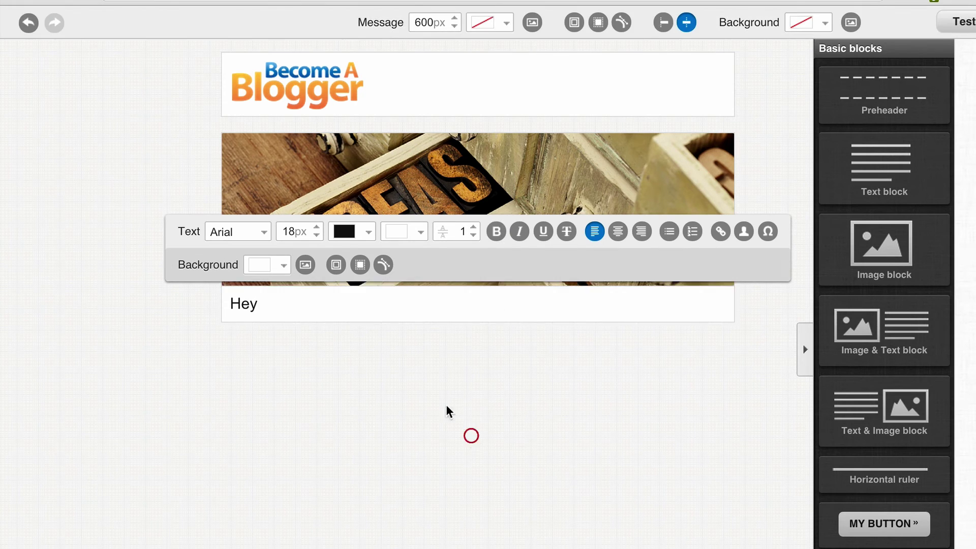
click(283, 311)
click(280, 307)
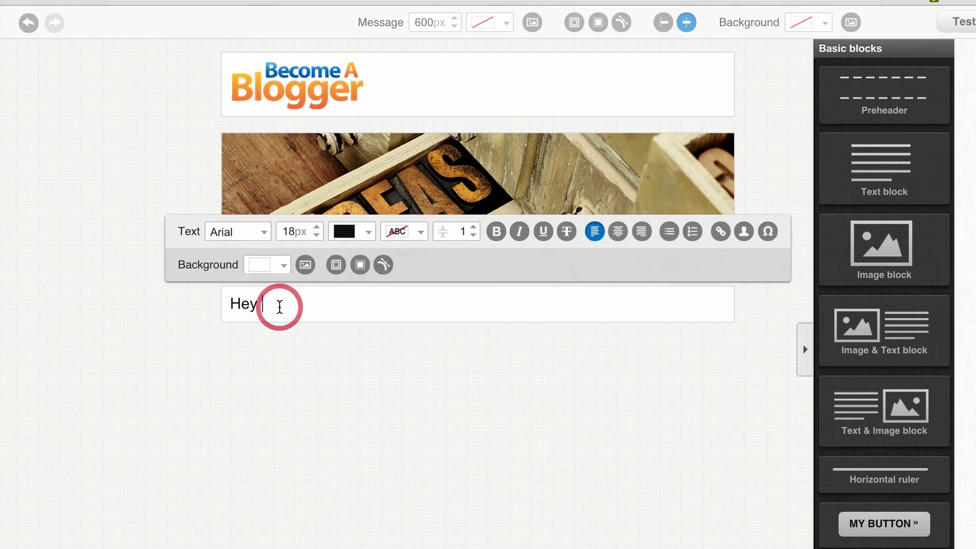
click(744, 233)
click(741, 306)
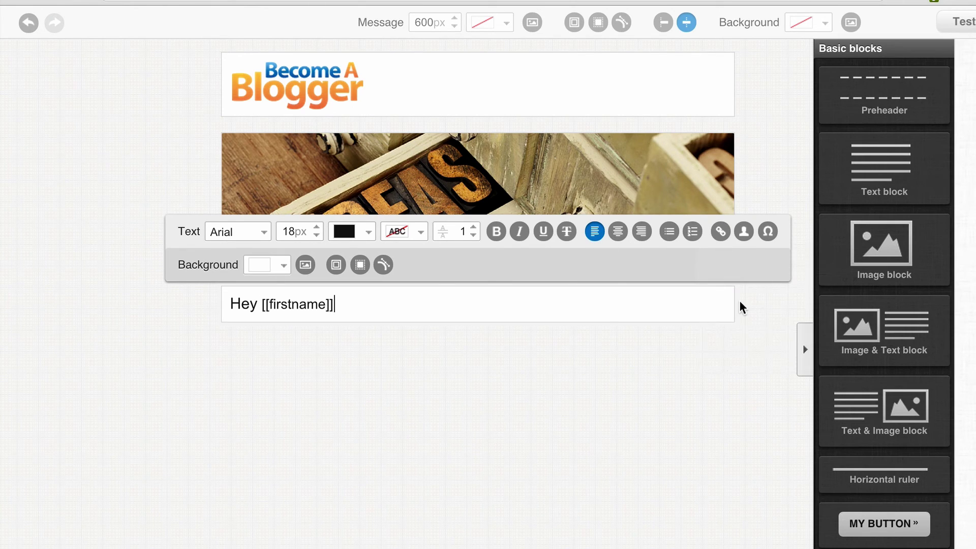
text(,)
Step: Add the placeholder line "INSERT MESSAGE HERE" as a new paragraph below the greeting
key(Return)
key(Return)
text(I)
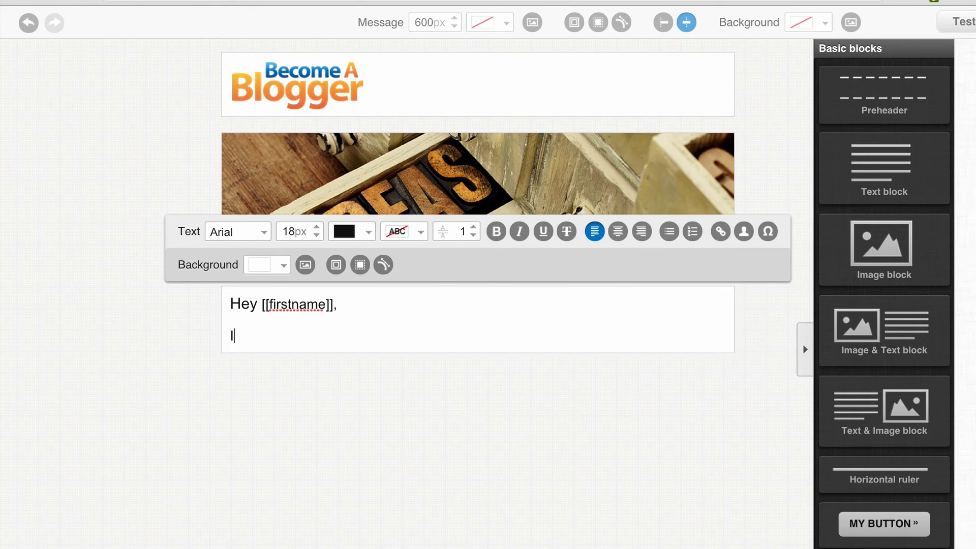
text(NSERT MESSAGE)
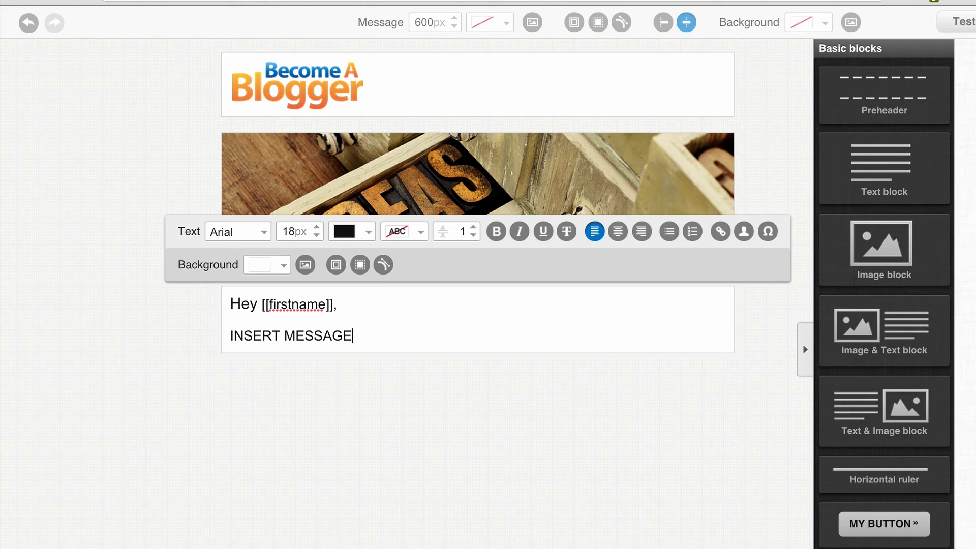
text( M)
key(BackSpace)
text(HERE)
key(Return)
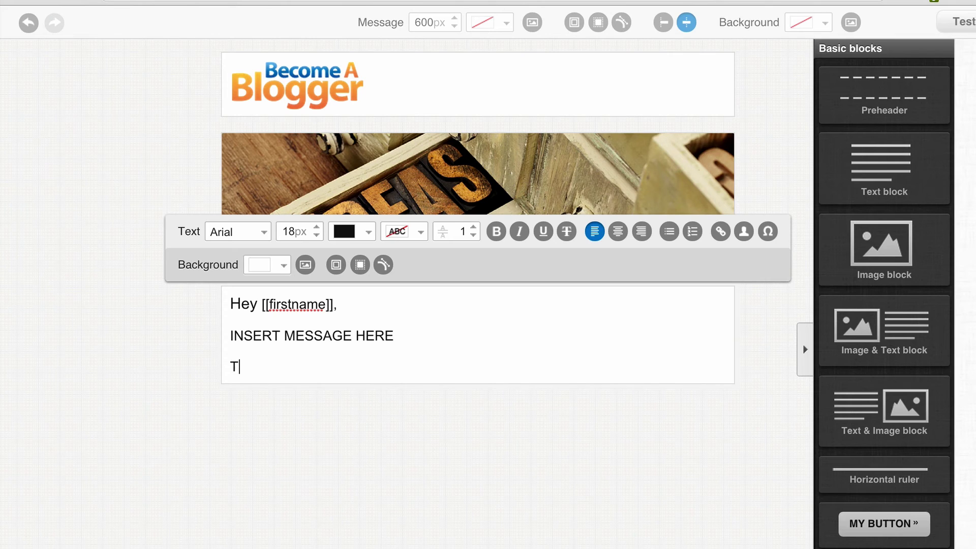
Step: Add the closing line "Talk to you soon!" as a paragraph below the message placeholder
text(Talk to you soon)
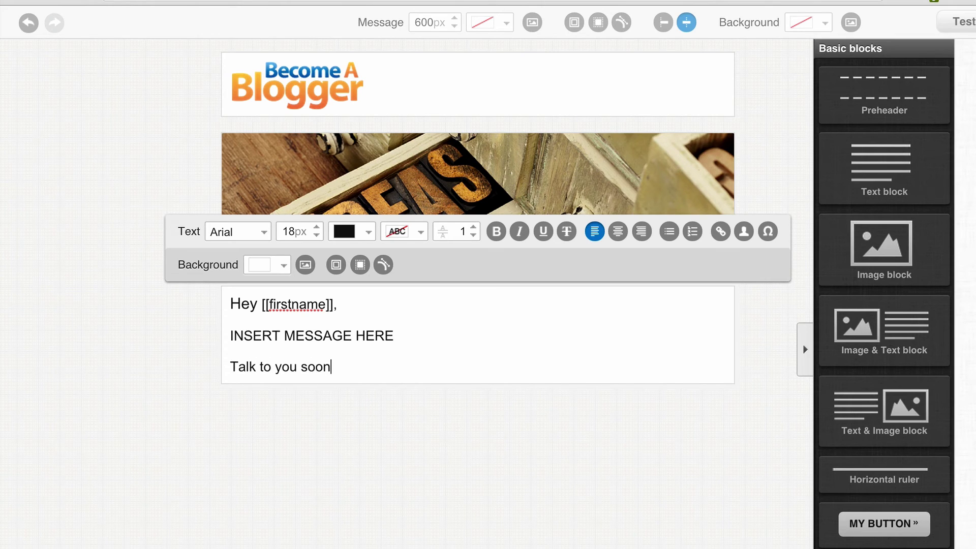
text(!)
key(Return)
key(Return)
key(BackSpace)
text(Le)
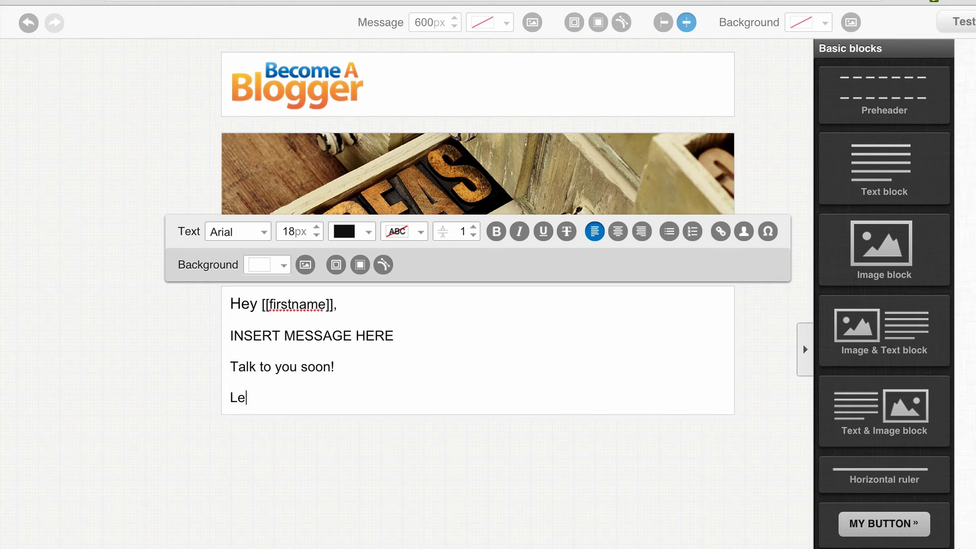
text(slie Samuel)
key(shift+Return)
text(w)
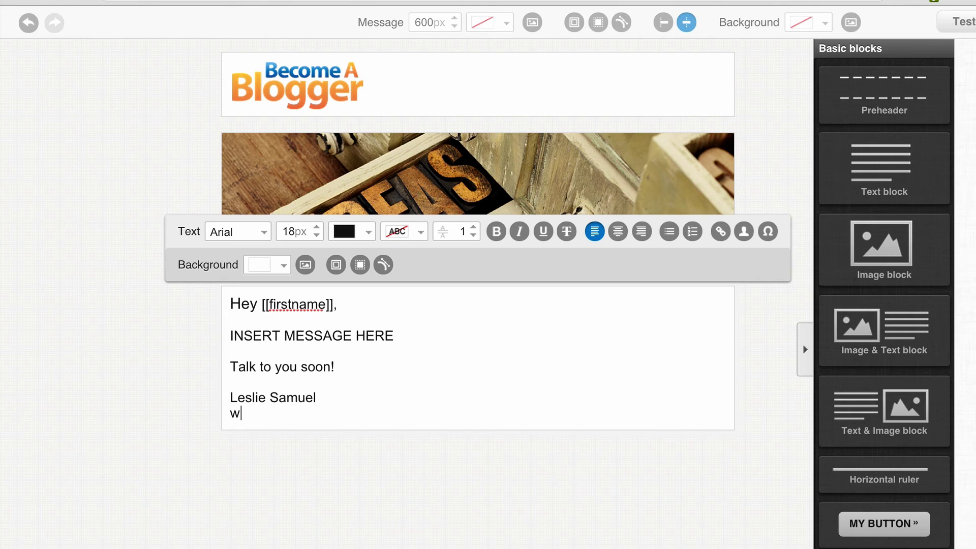
text(ww.becomeablo)
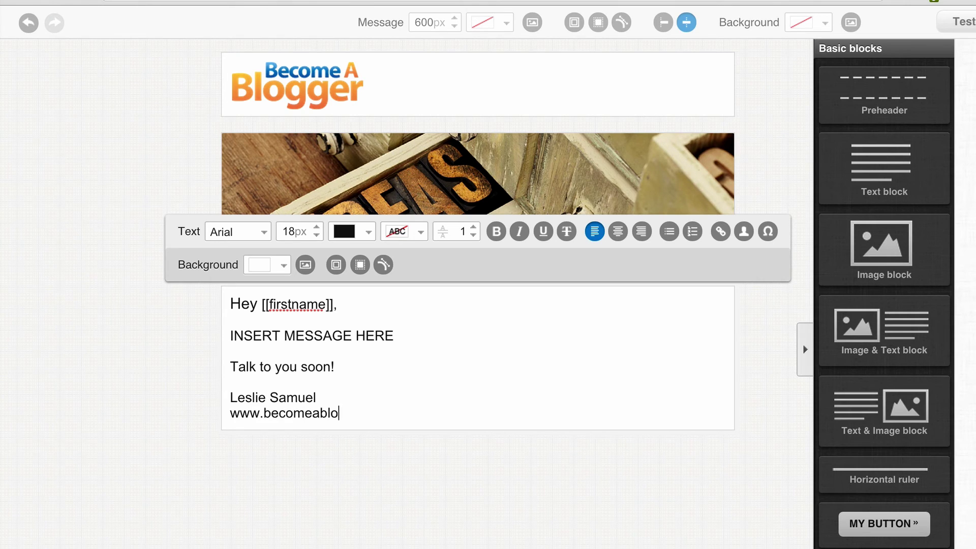
text(gger.com)
key(shift+Return)
text(Changing the world one)
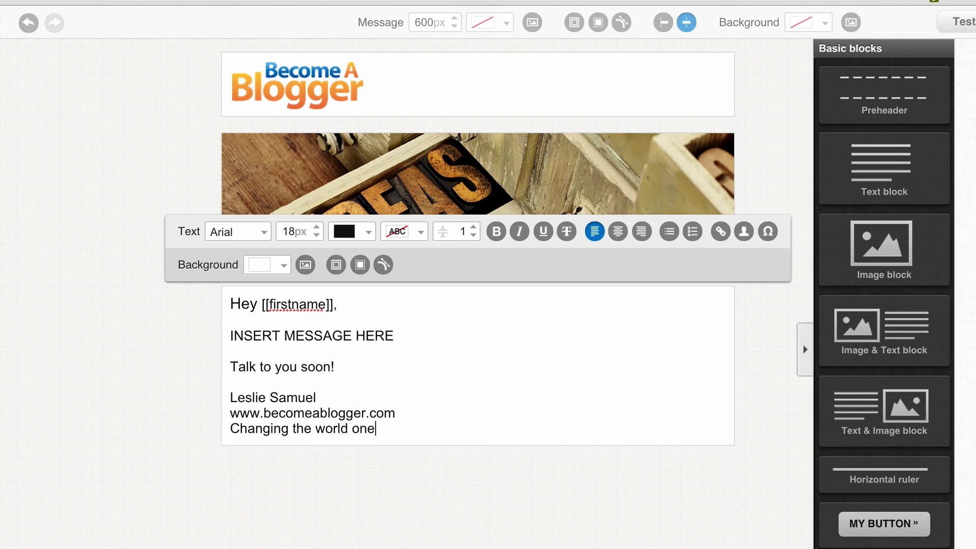
text( blog at a time)
drag(396, 412, 224, 409)
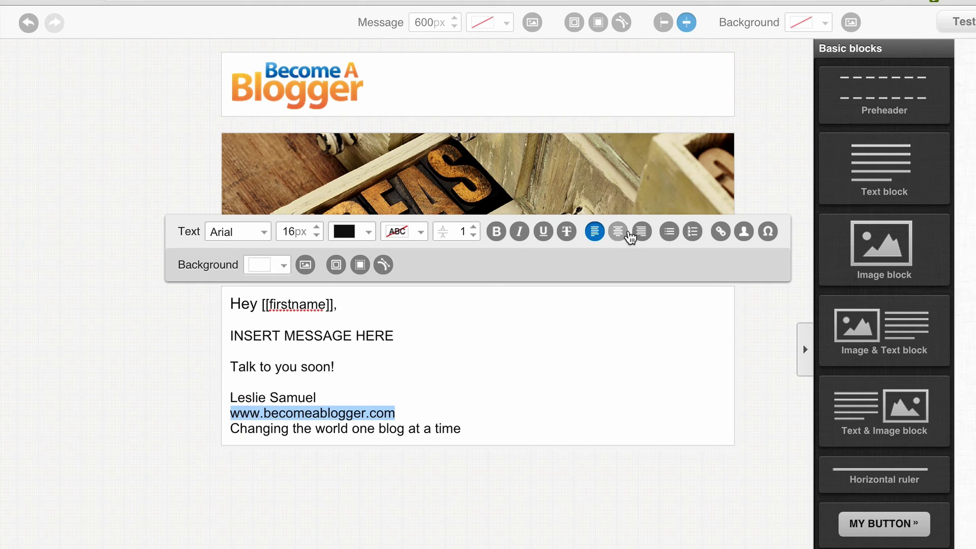
click(720, 231)
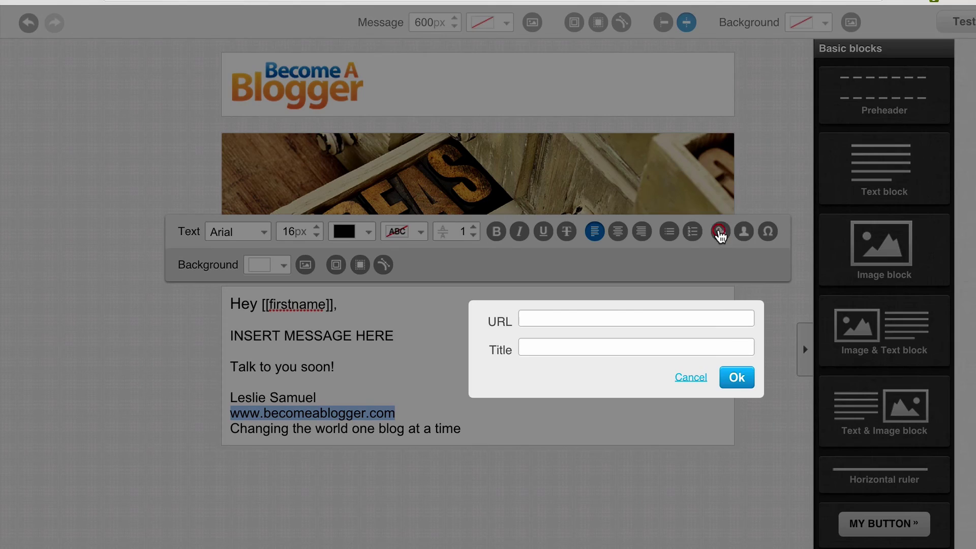
click(617, 320)
text(http://www.becomeablogger.com)
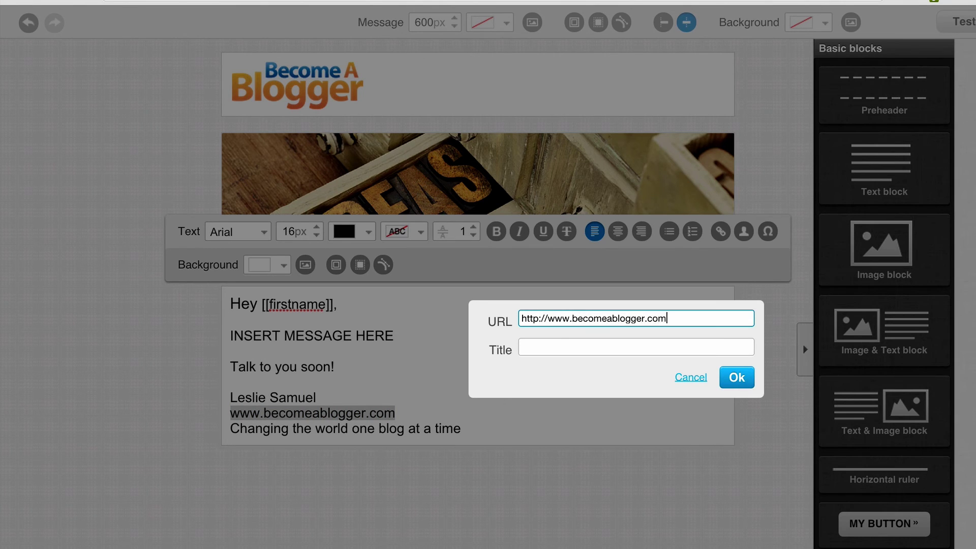
click(737, 380)
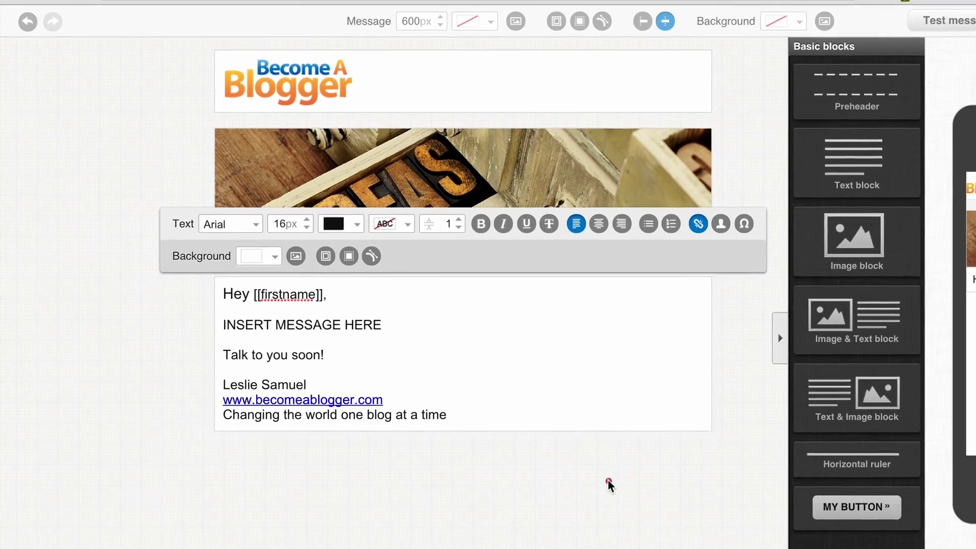
click(628, 491)
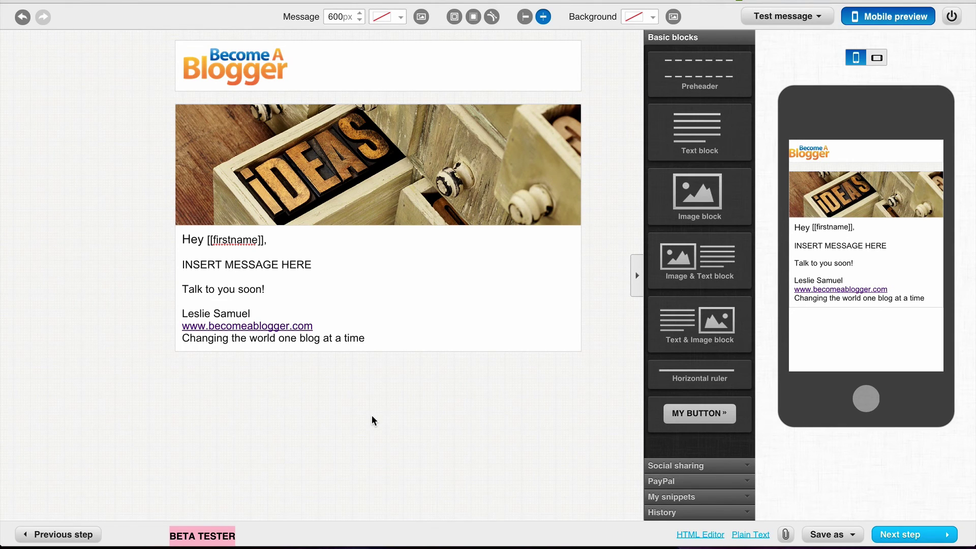
Step: Save the finished message as a template and exit the editor to the dashboard
mouse_move(372, 153)
click(828, 535)
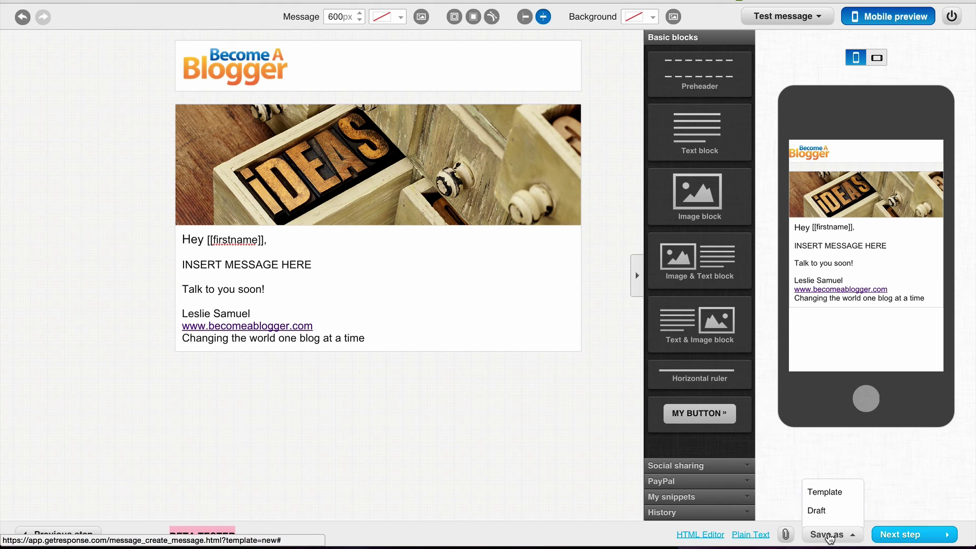
click(827, 492)
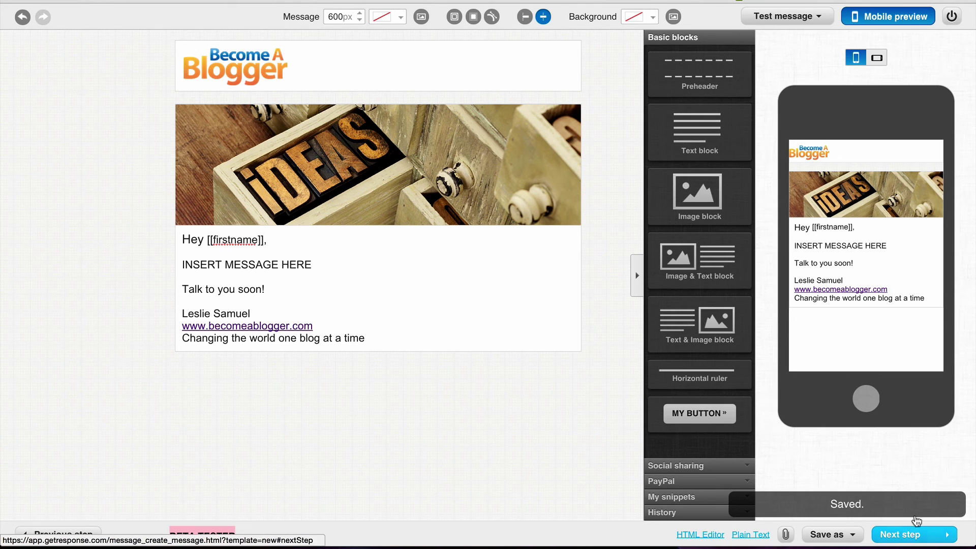
click(954, 17)
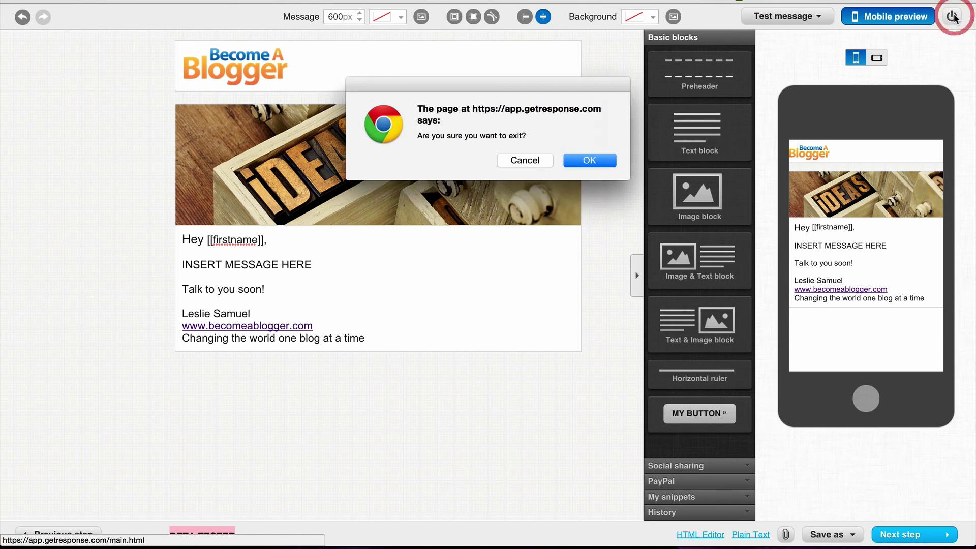
click(589, 160)
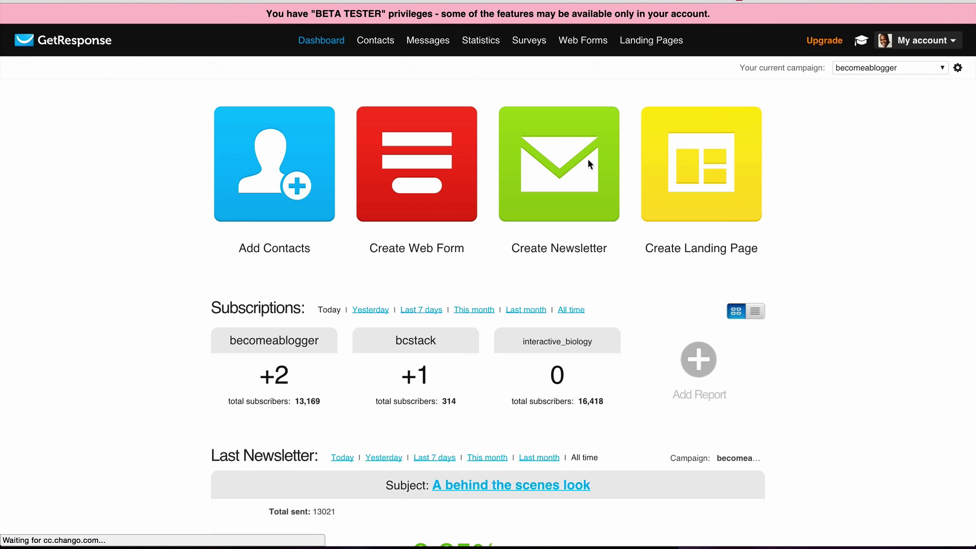
Step: Start a new newsletter with the message name "Message Name" and the subject "Subject"
mouse_move(416, 40)
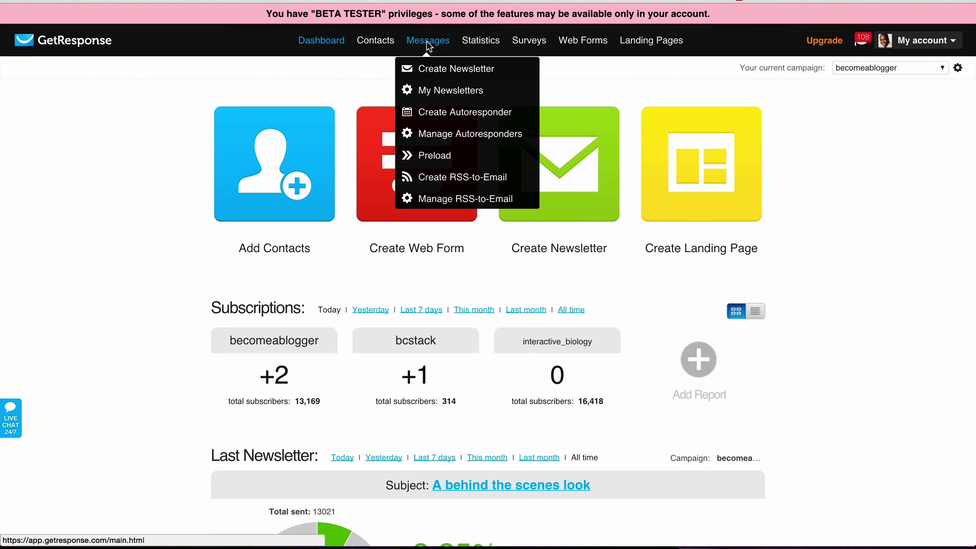
click(428, 72)
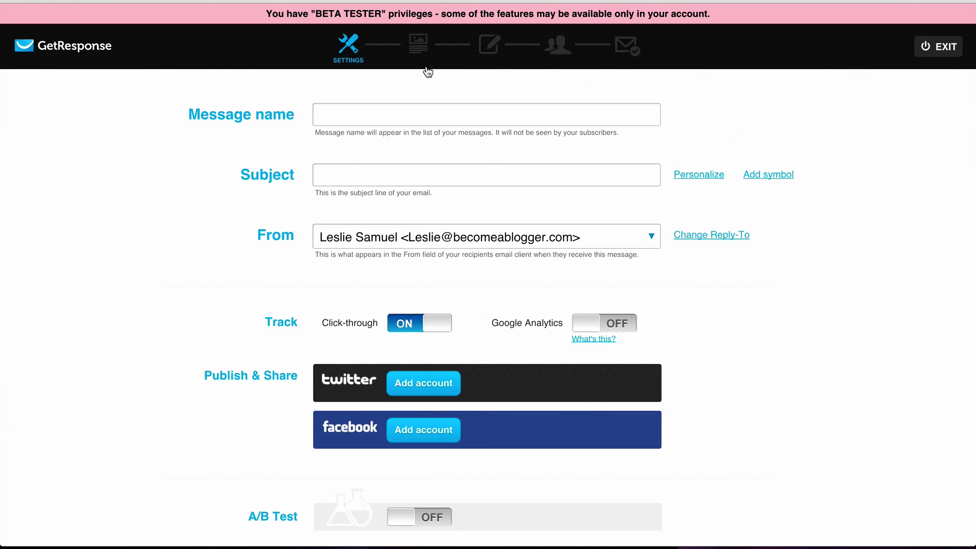
click(389, 116)
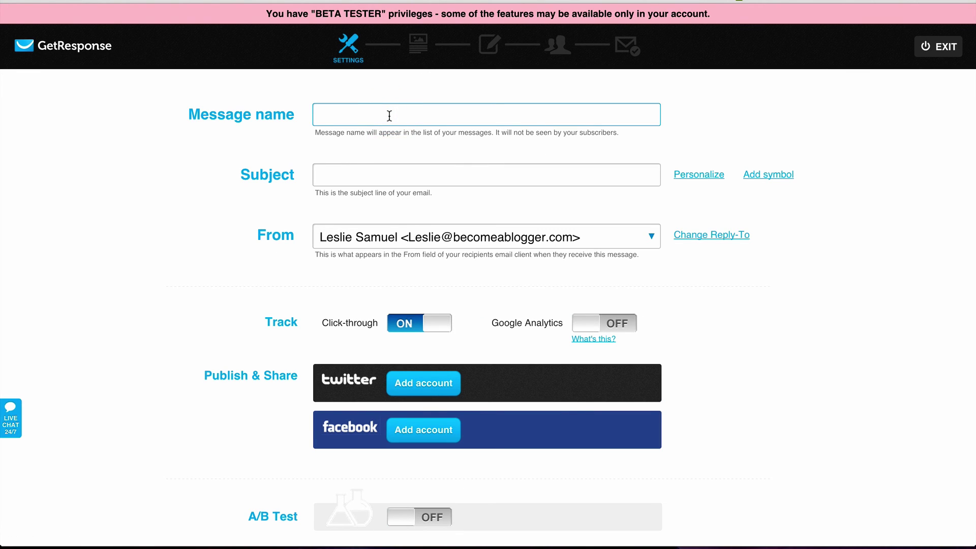
text(Message Name)
key(Tab)
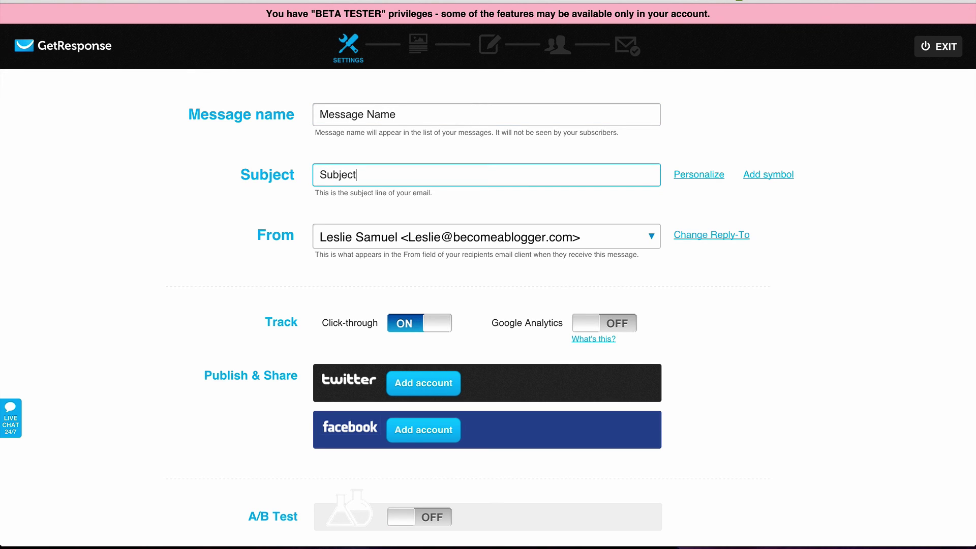
Step: Turn on Google Analytics tracking for the newsletter and continue to the template selection
click(634, 329)
scroll(767, 380, down, 3)
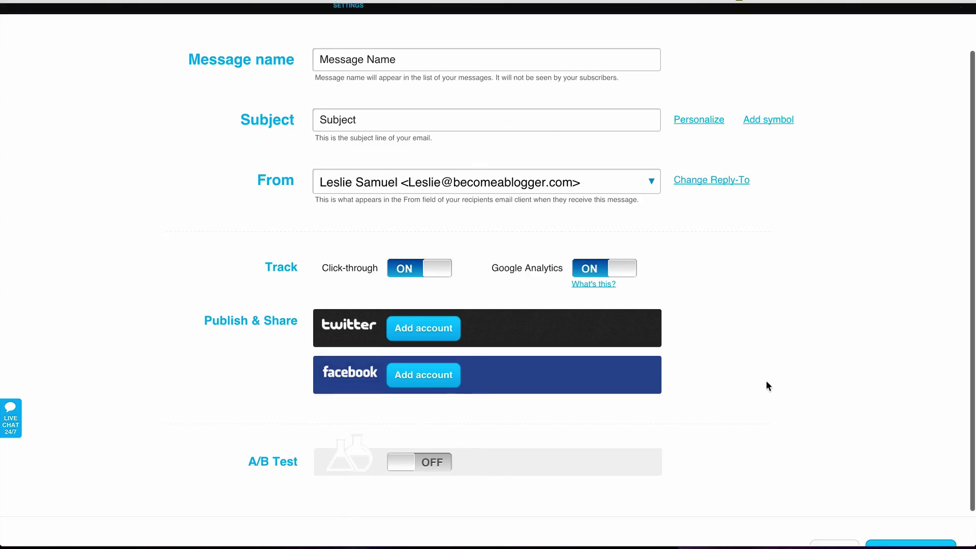
click(903, 511)
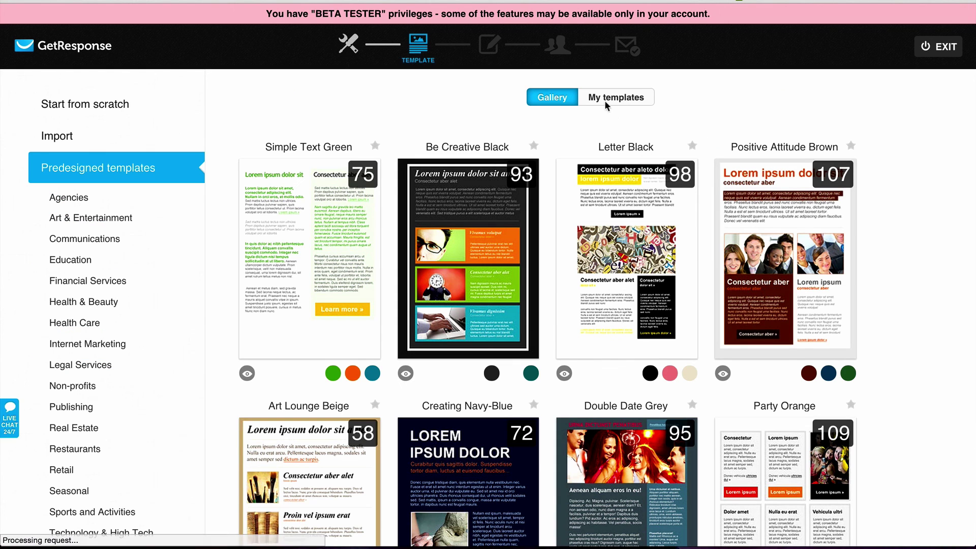
Step: Load the saved Become A Blogger template from the personal templates into the newsletter
click(609, 102)
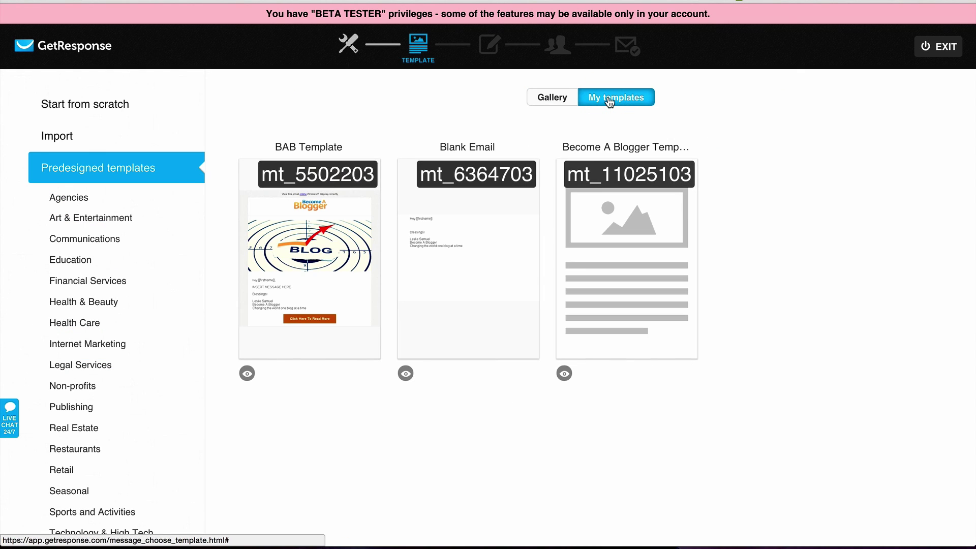
mouse_move(640, 210)
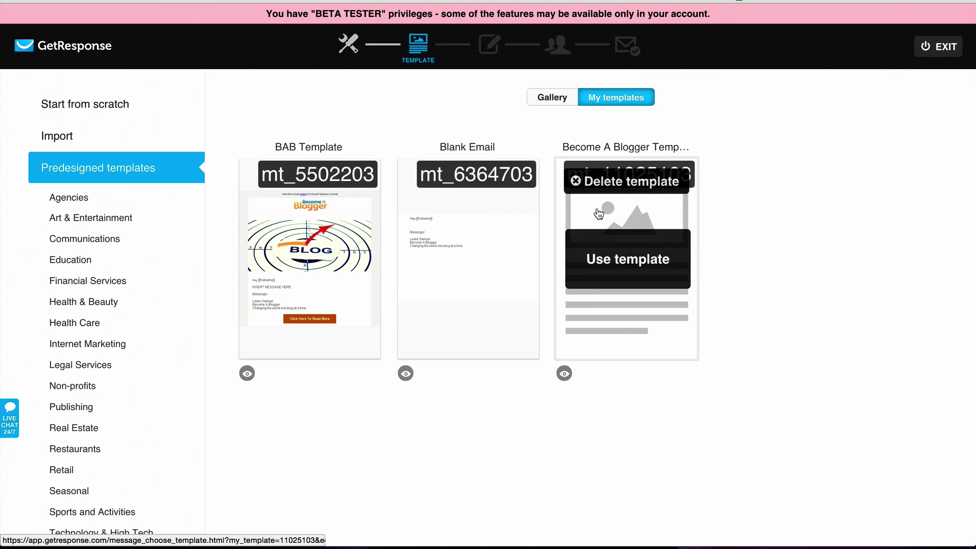
click(642, 265)
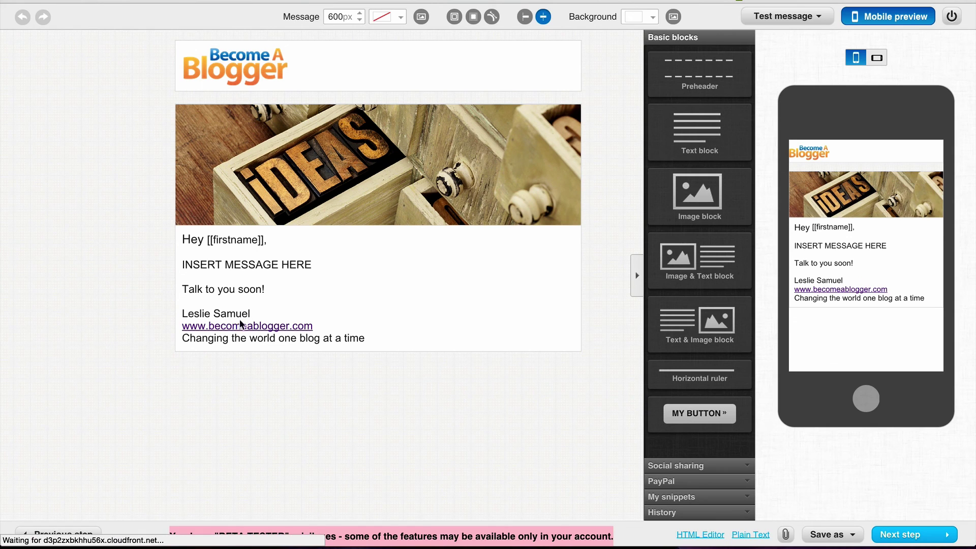
Step: Compare the newsletter's logo, header image and text layout with the Become A Blogger website's home page
click(316, 273)
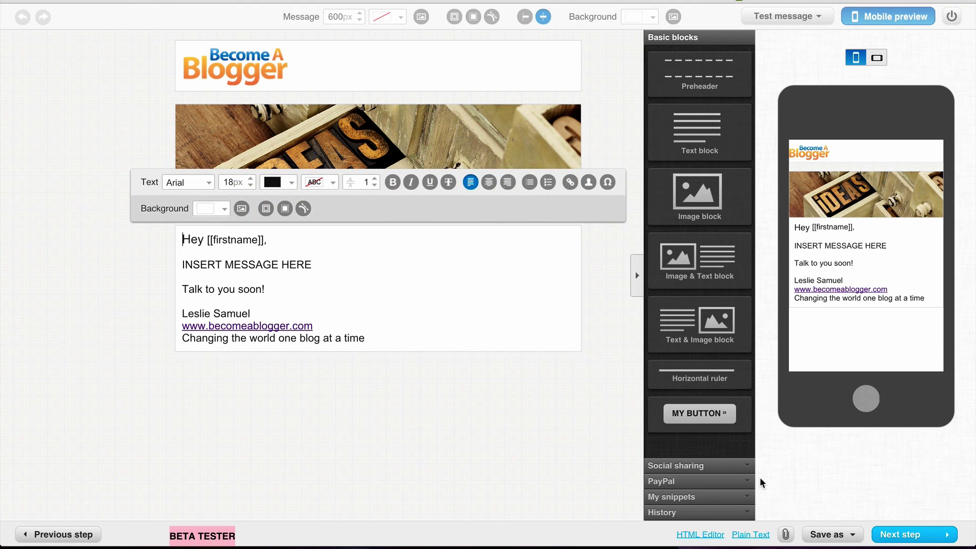
click(237, 194)
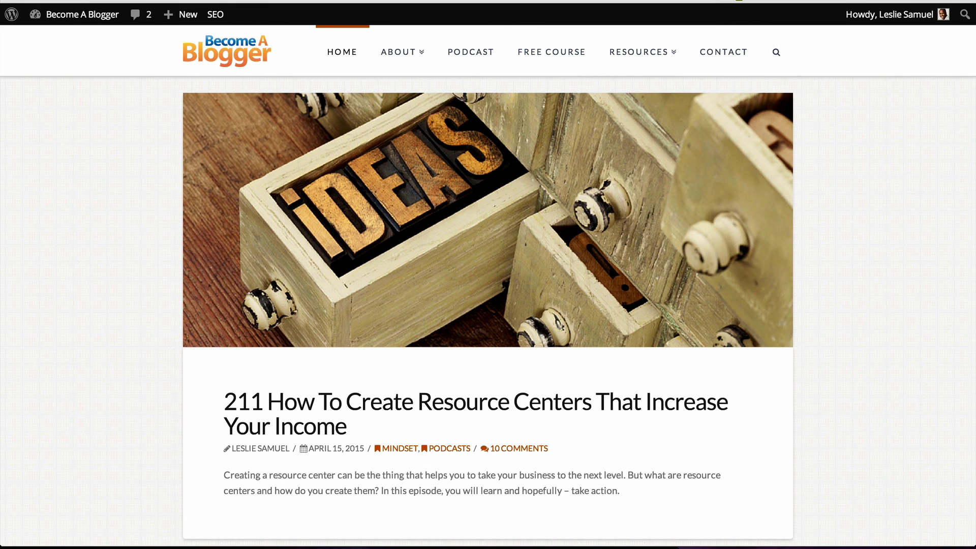
click(341, 1)
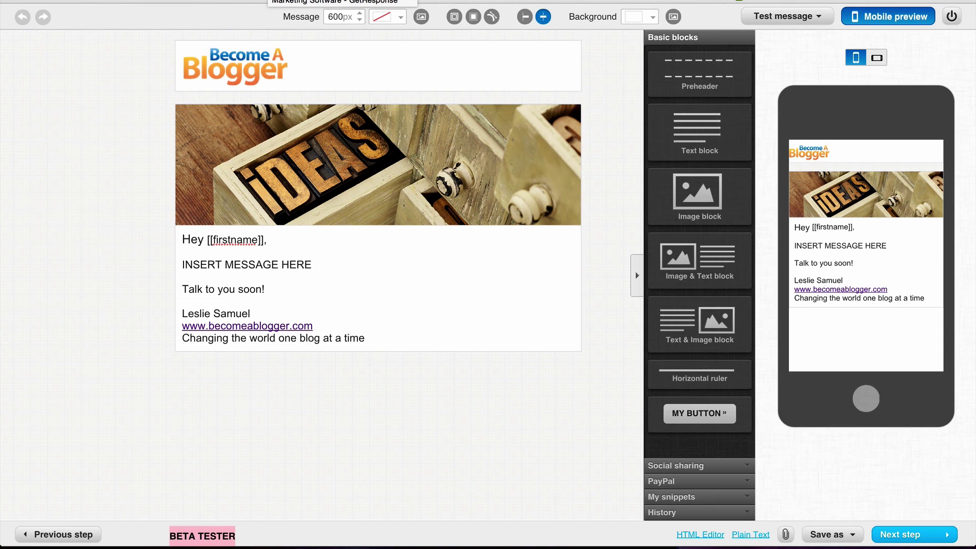